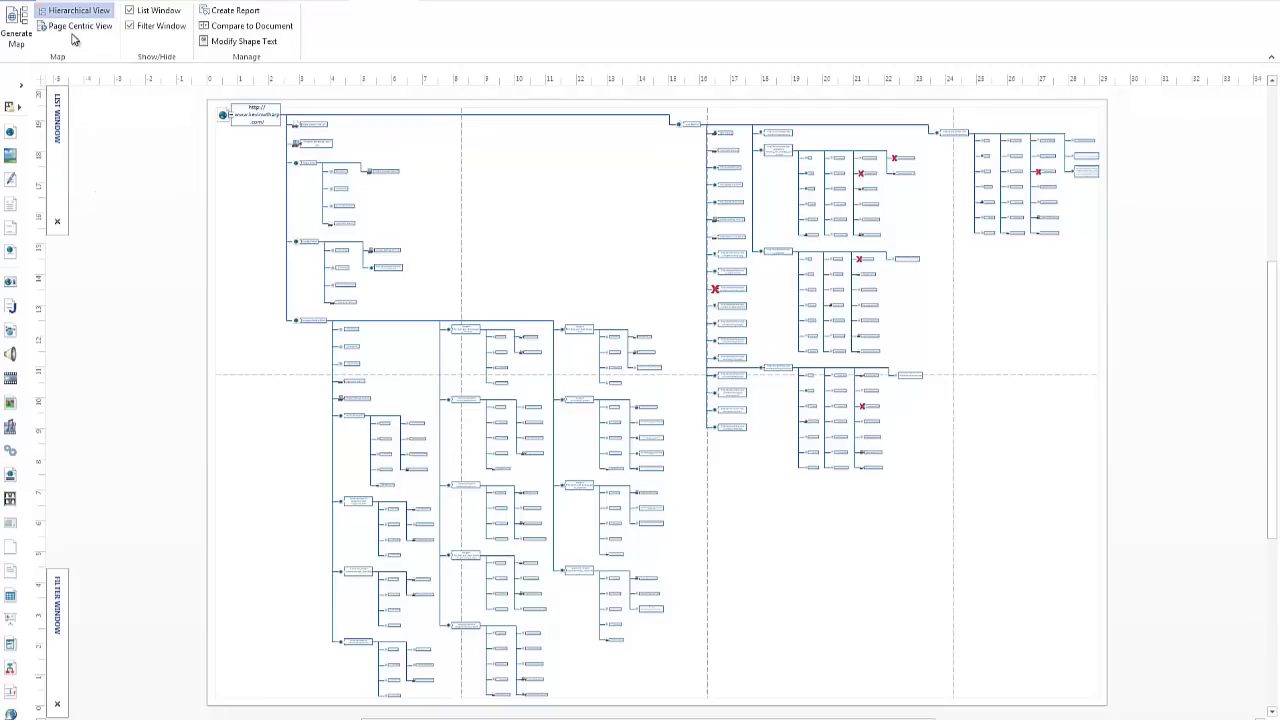
Step: Switch the site map to Page Centric View centred on the lessons index.html page
{"action": "left_click", "coordinate": [78, 26]}
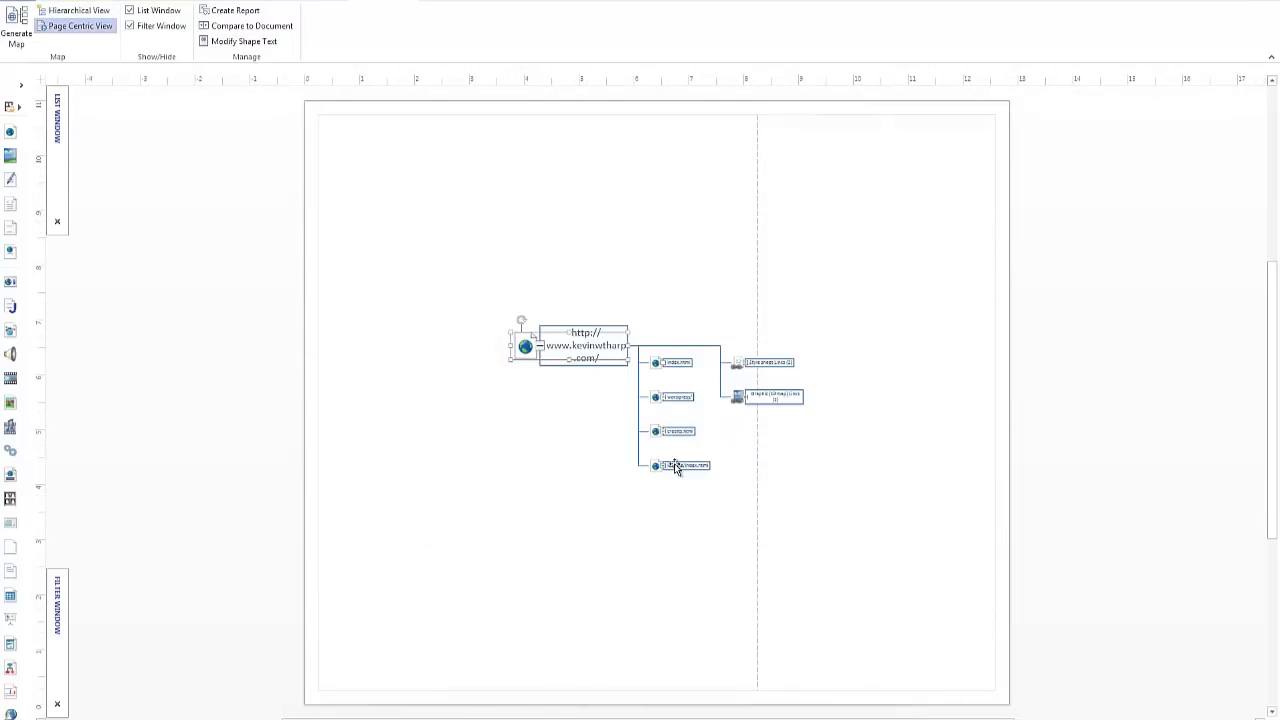
{"action": "left_click", "coordinate": [676, 468]}
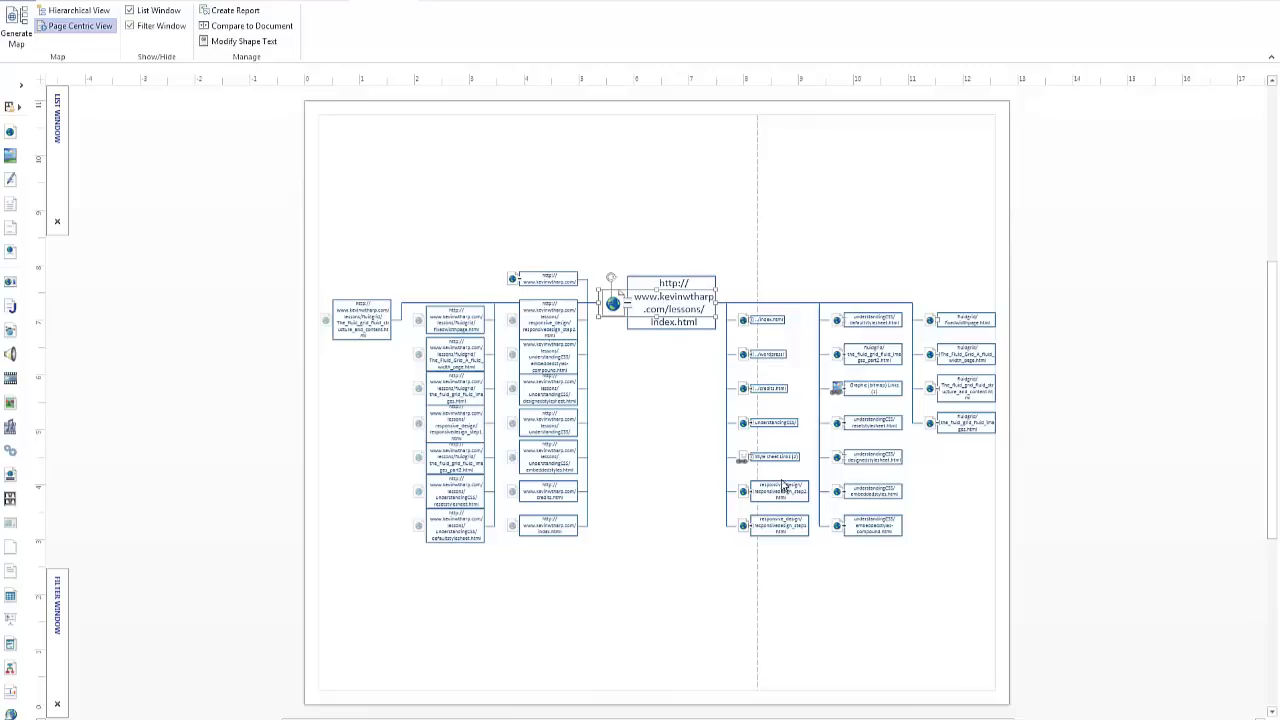
Step: Make the responsivedesign_step2.html node the central page of the map
{"action": "left_click", "coordinate": [768, 490]}
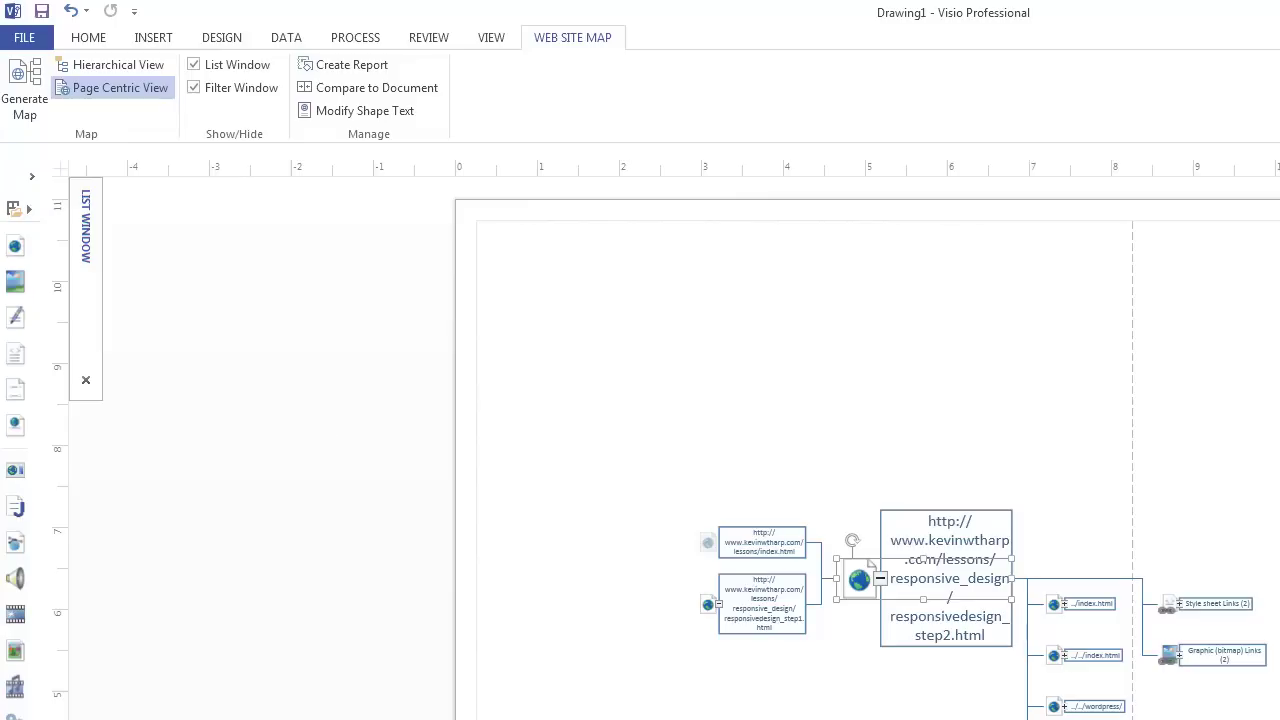
Step: Restore Hierarchical View and run the Inventory report with output to an Excel workbook
{"action": "left_click", "coordinate": [104, 65]}
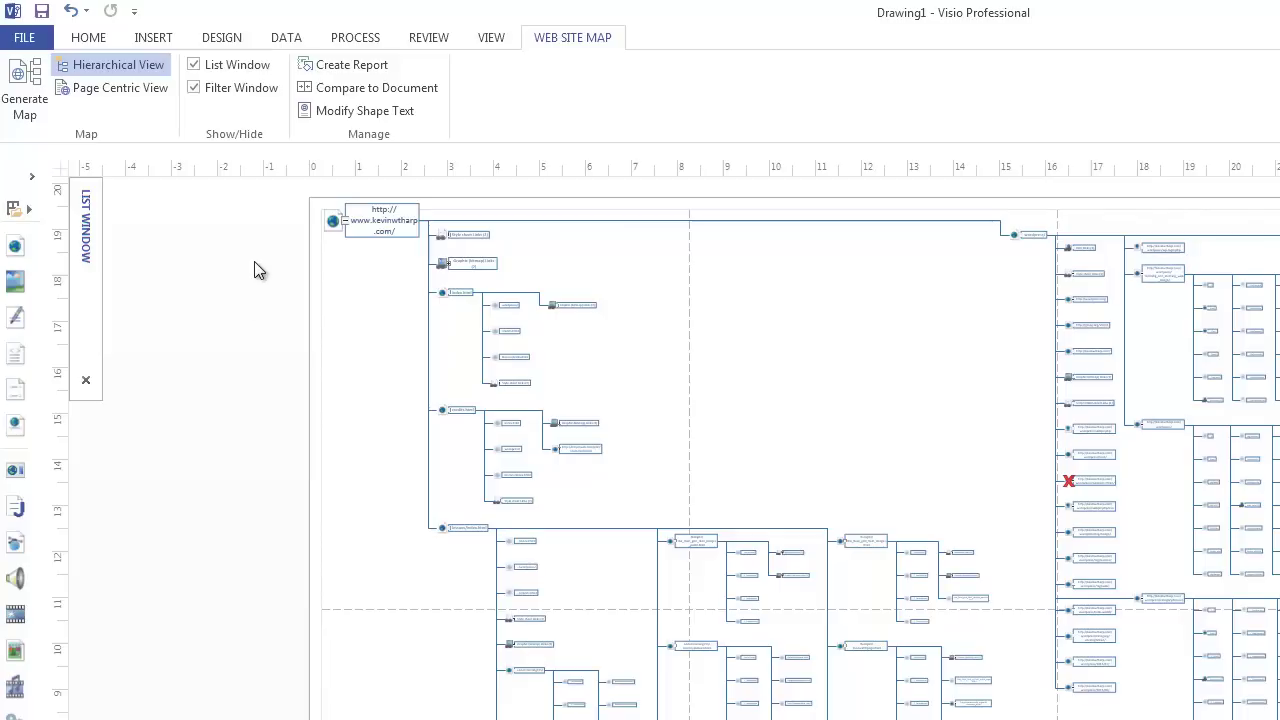
{"action": "left_click", "coordinate": [360, 70]}
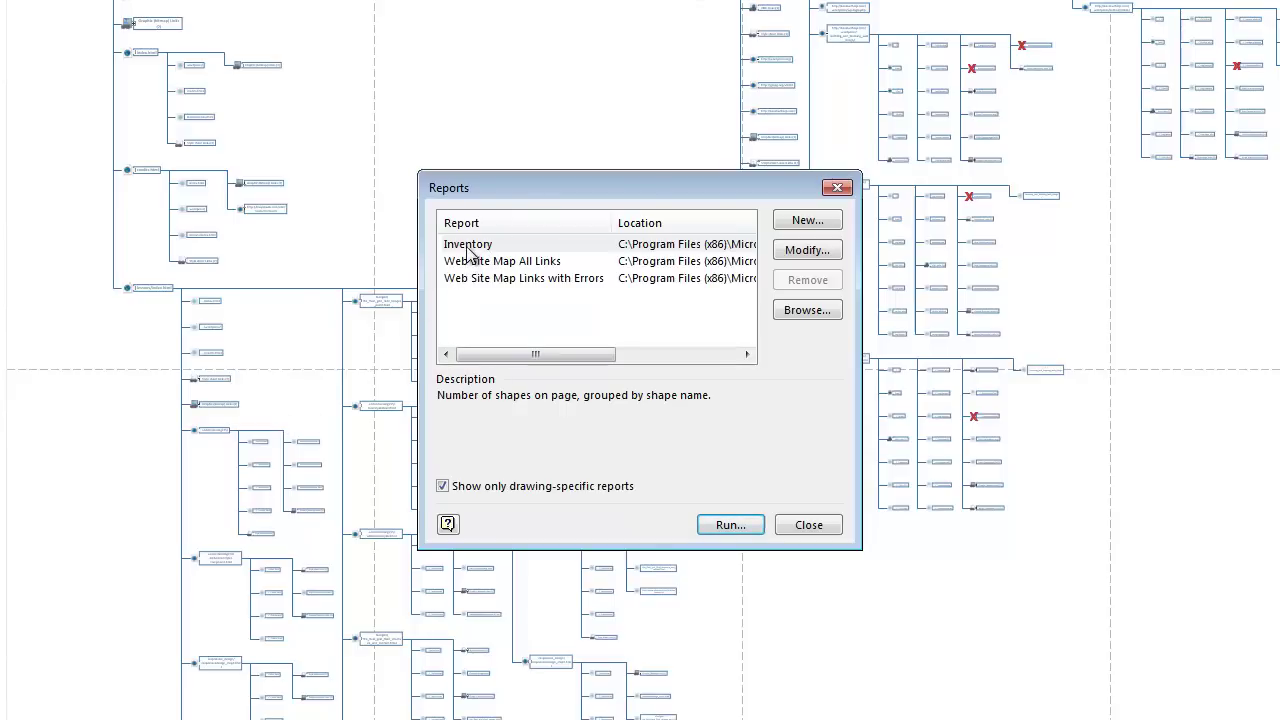
{"action": "left_click", "coordinate": [729, 524]}
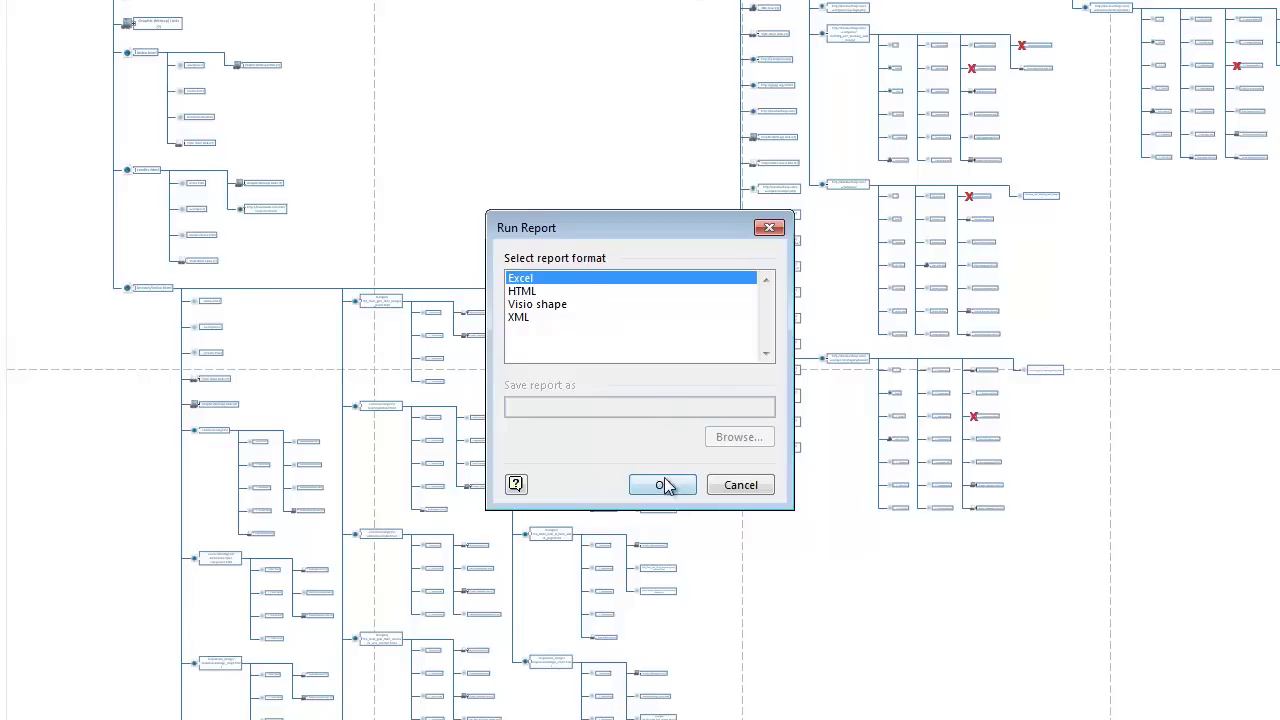
{"action": "left_click", "coordinate": [662, 485]}
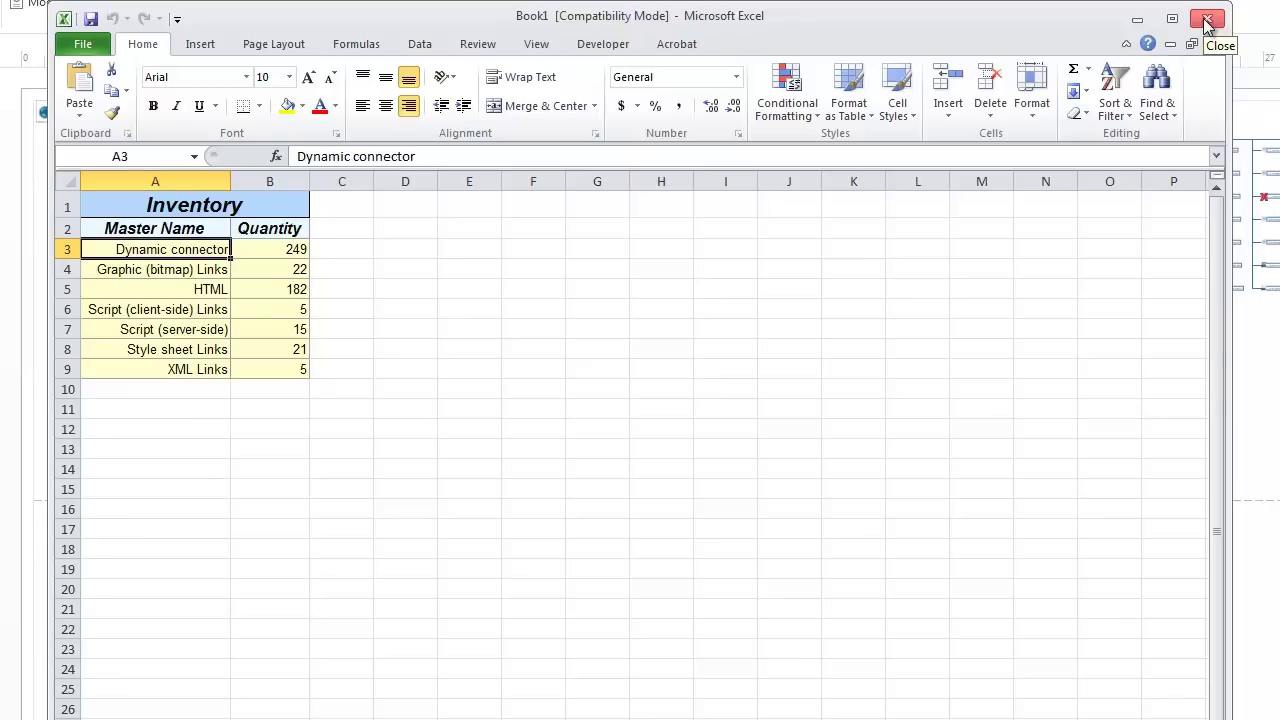
Step: Close the Inventory workbook and load lynda.uwstout.edu in the Firefox address bar
{"action": "left_click", "coordinate": [1207, 21]}
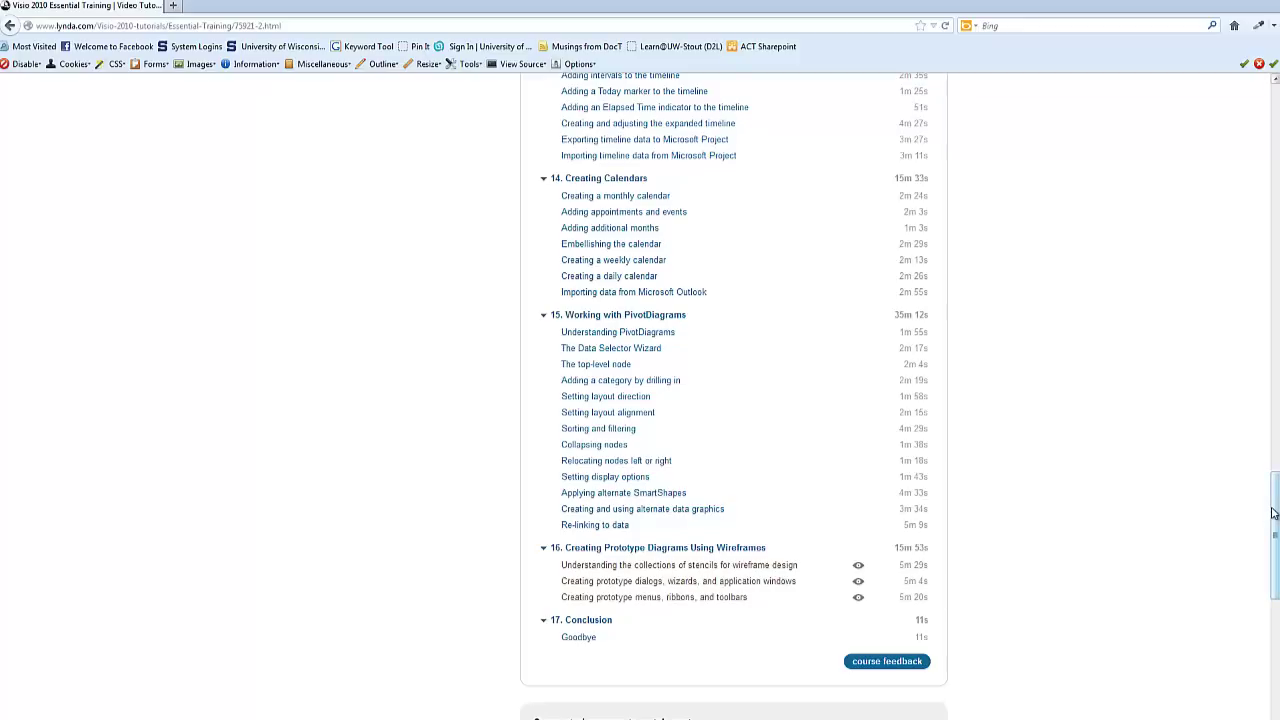
{"action": "left_click_drag", "start_coordinate": [1274, 513], "coordinate": [1273, 115]}
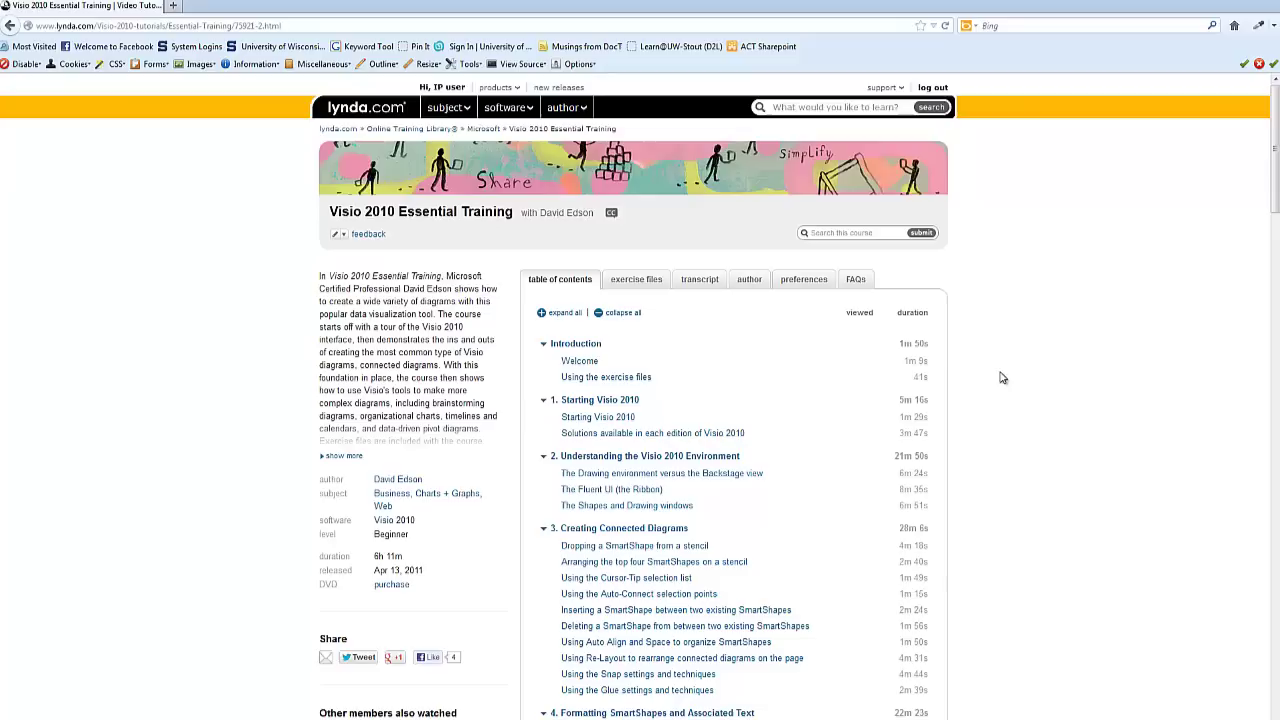
{"action": "left_click", "coordinate": [322, 24]}
{"action": "type", "text": "lynda.uws"}
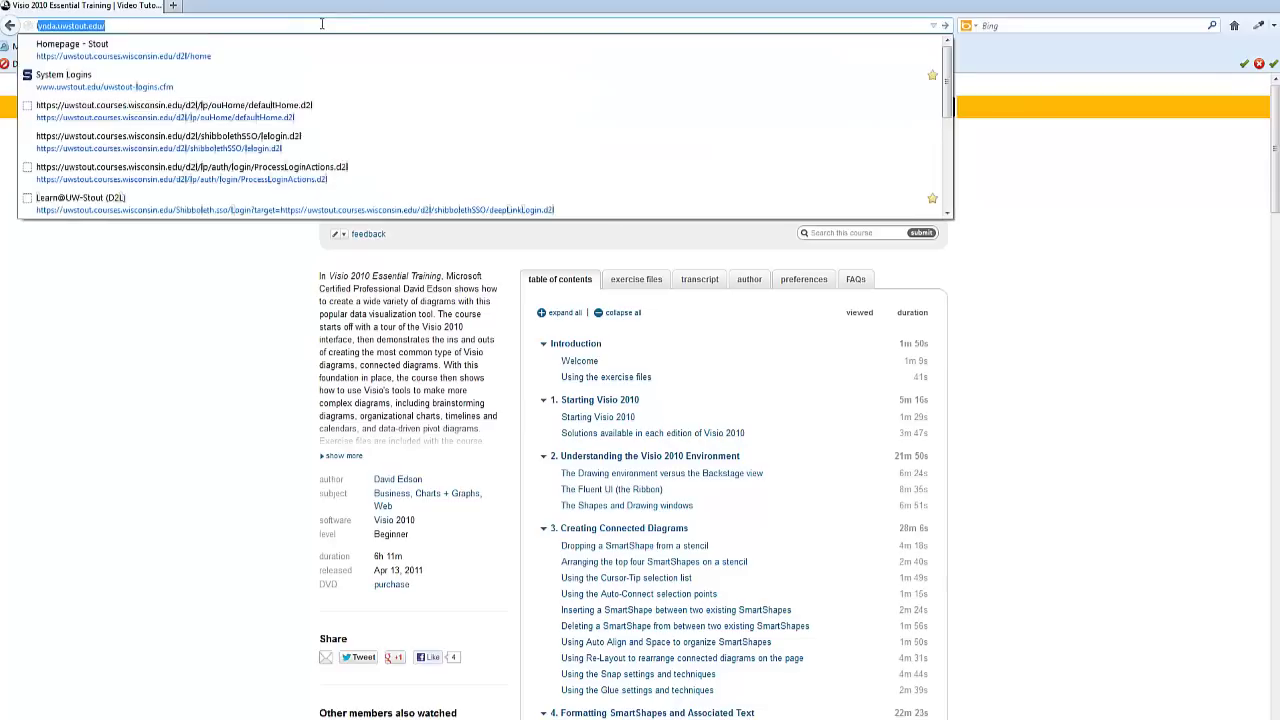
{"action": "type", "text": "tout."}
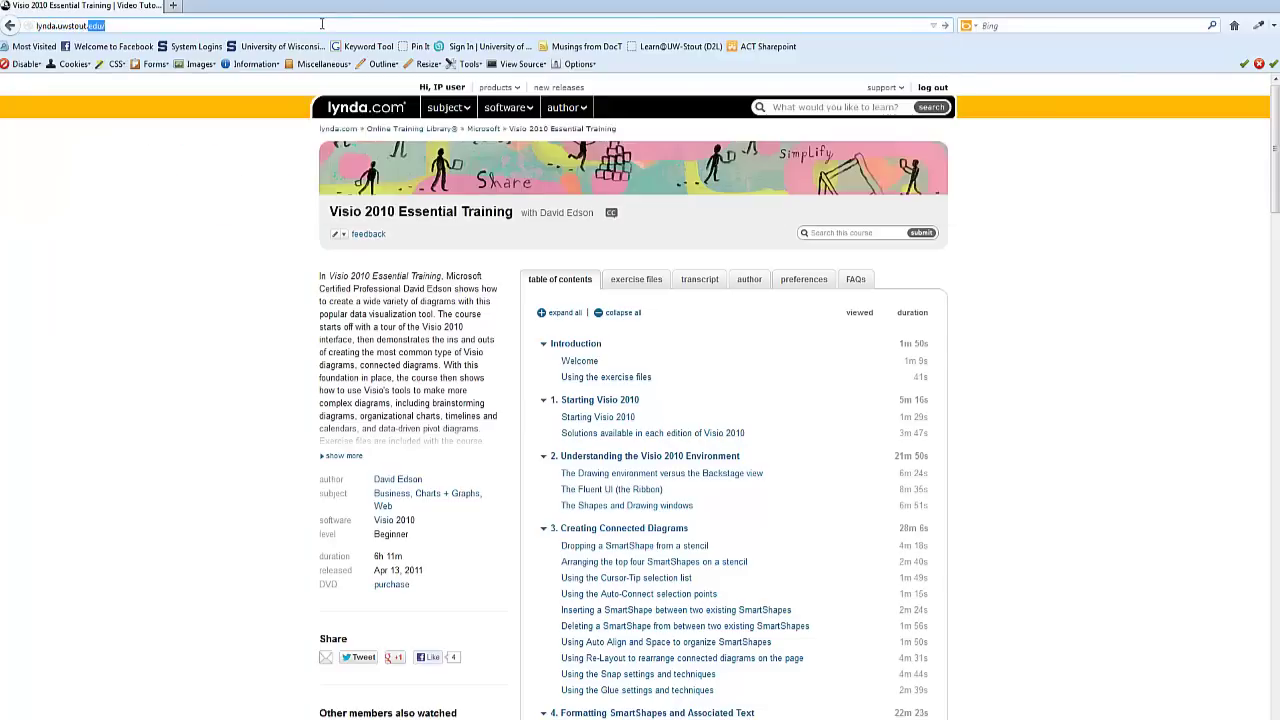
{"action": "type", "text": "tu"}
{"action": "key", "text": "BackSpace"}
{"action": "key", "text": "BackSpace"}
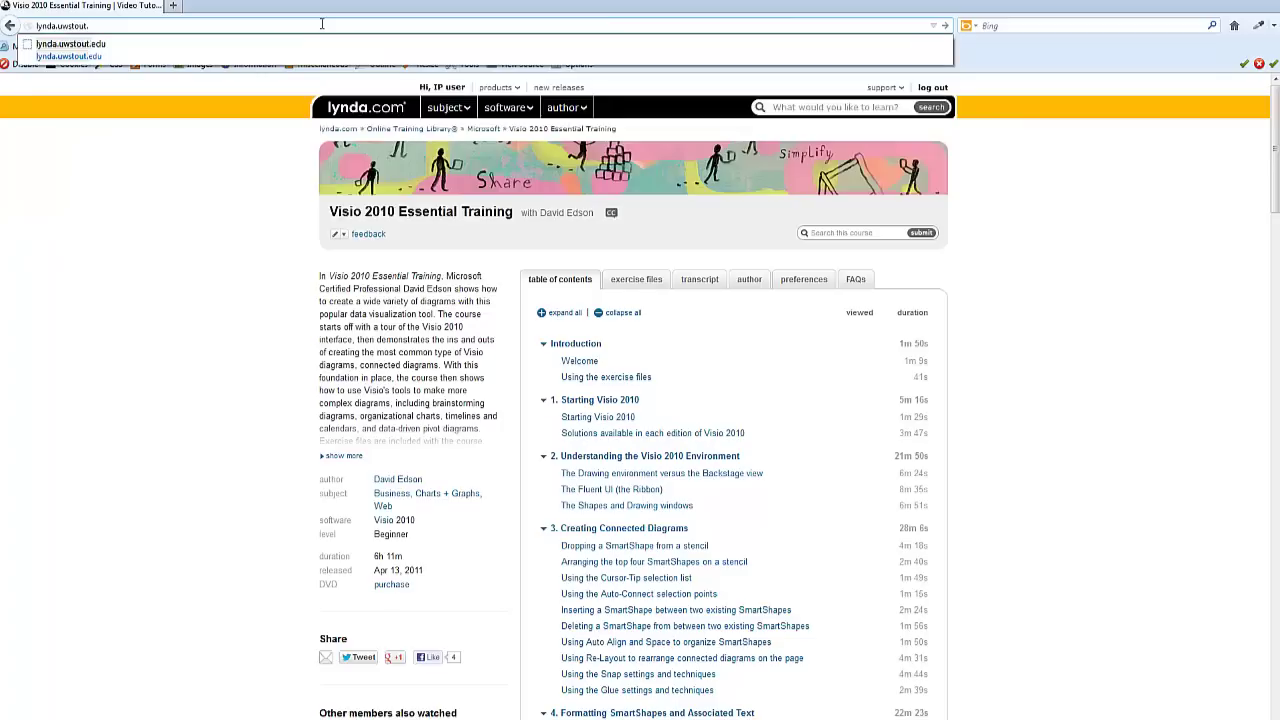
{"action": "type", "text": "edu"}
{"action": "key", "text": "Return"}
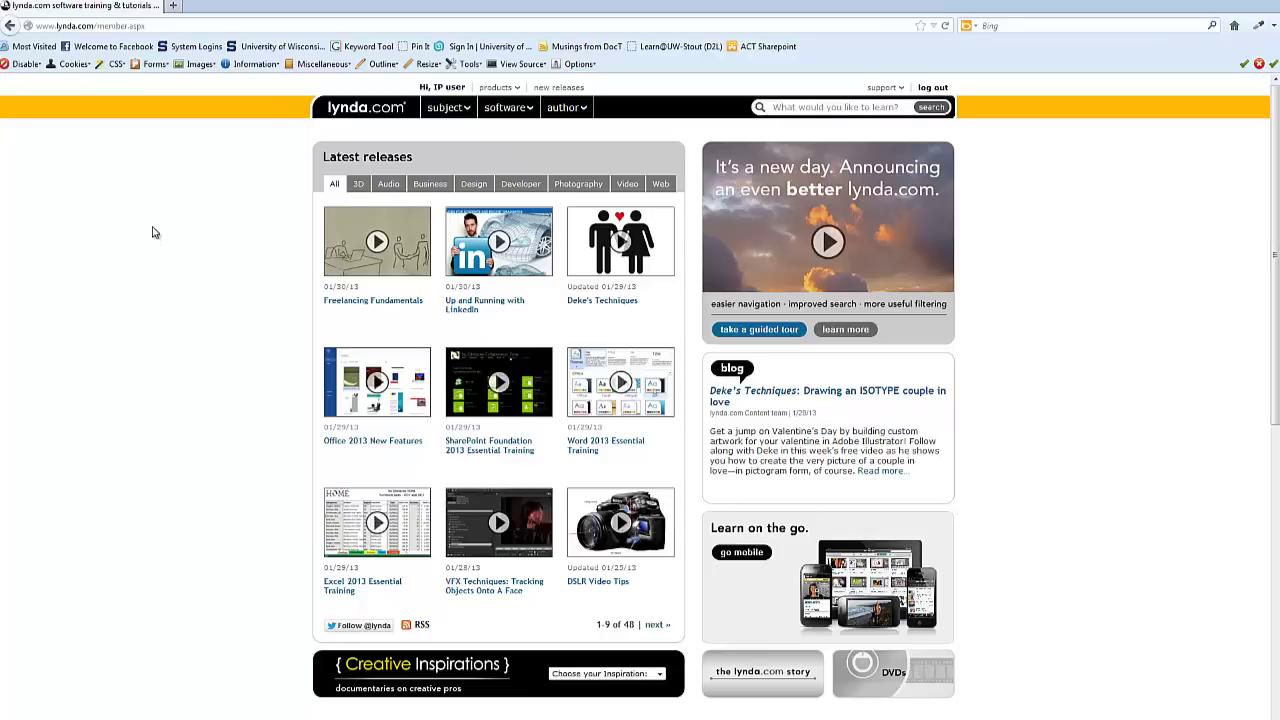
Step: Search the lynda.com course library for 'visio'
{"action": "left_click", "coordinate": [819, 106]}
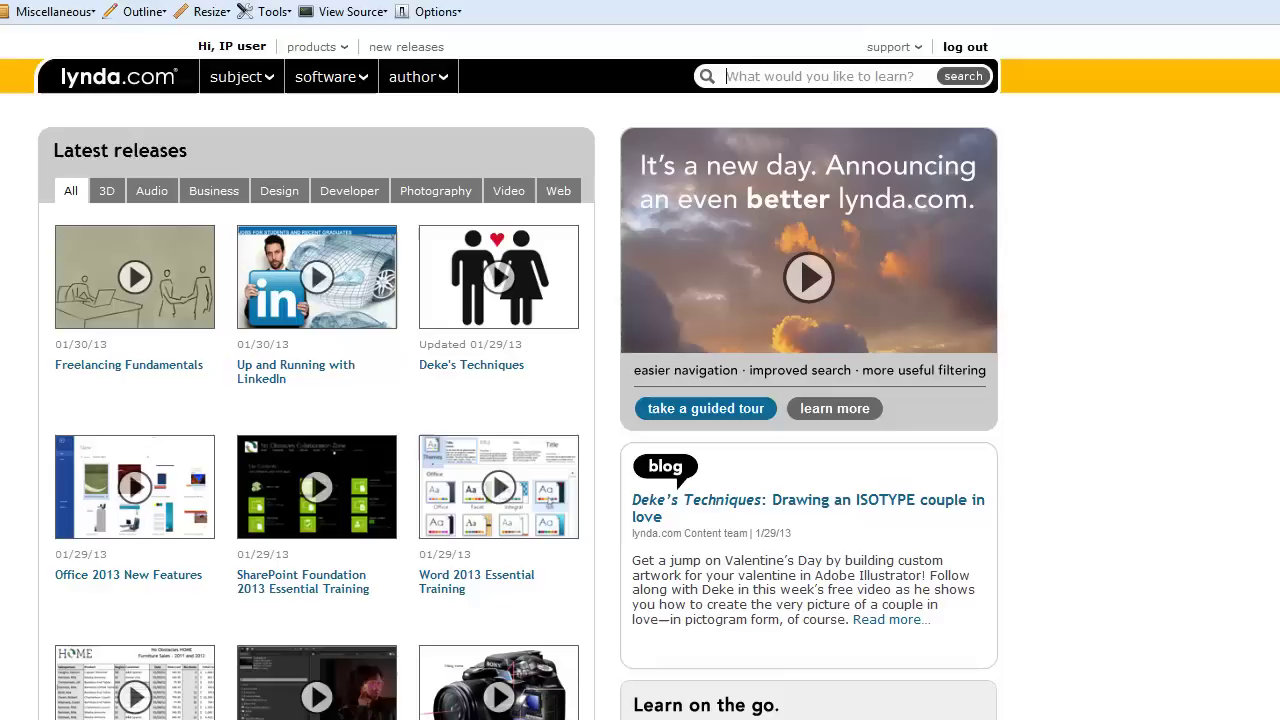
{"action": "type", "text": "visio"}
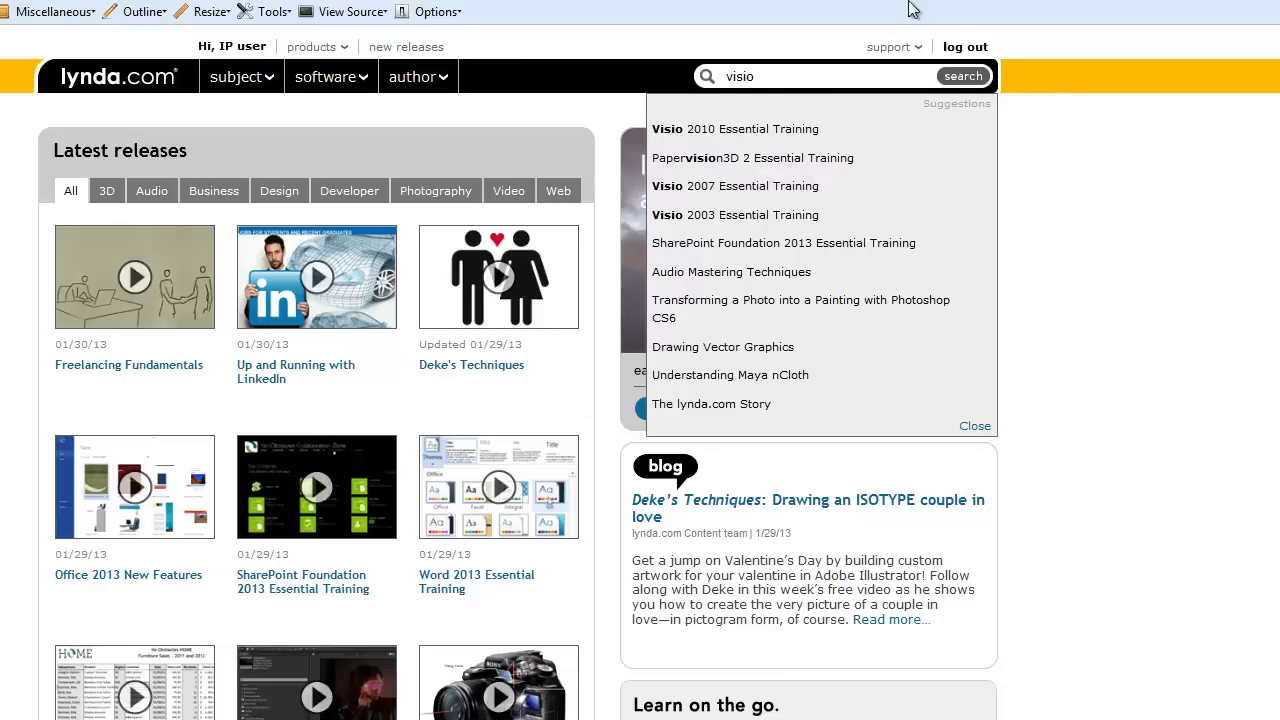
{"action": "left_click", "coordinate": [973, 80]}
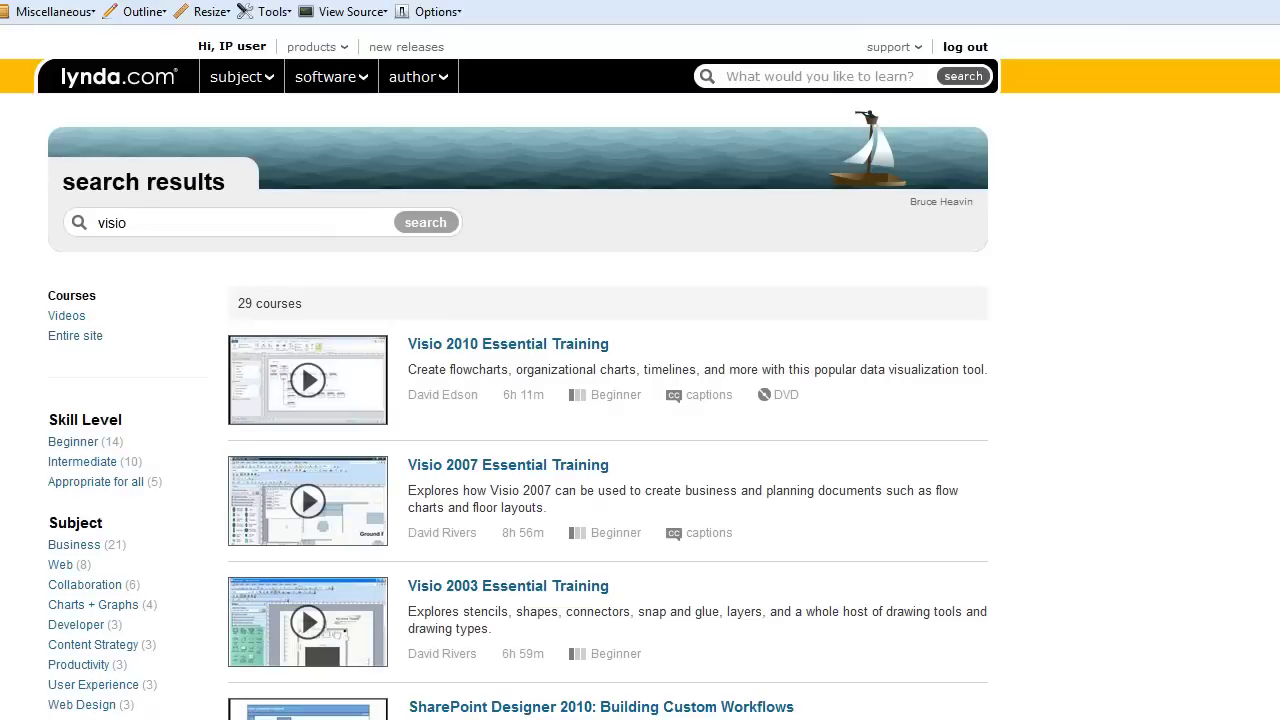
Step: Scroll through the 29 visio course results to review the Visio, SharePoint and Office titles
{"action": "scroll", "coordinate": [229, 280], "scroll_direction": "down", "scroll_amount": 1}
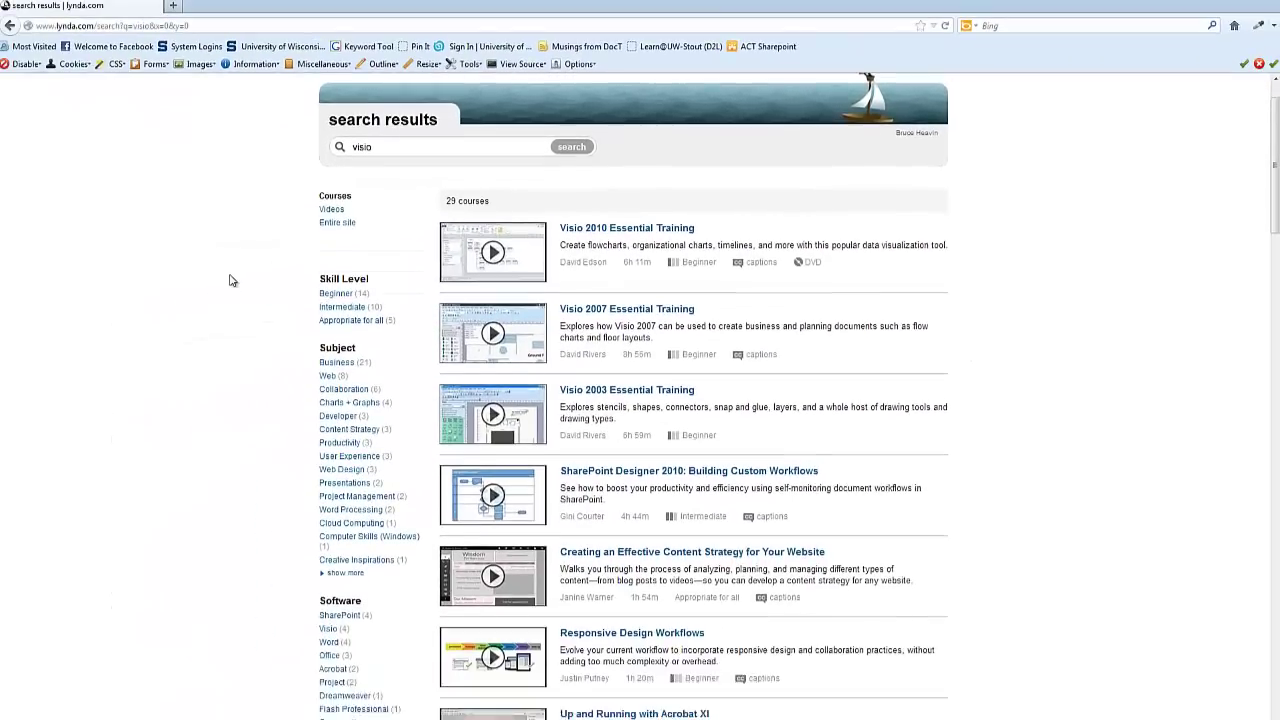
{"action": "scroll", "coordinate": [229, 280], "scroll_direction": "down", "scroll_amount": 1}
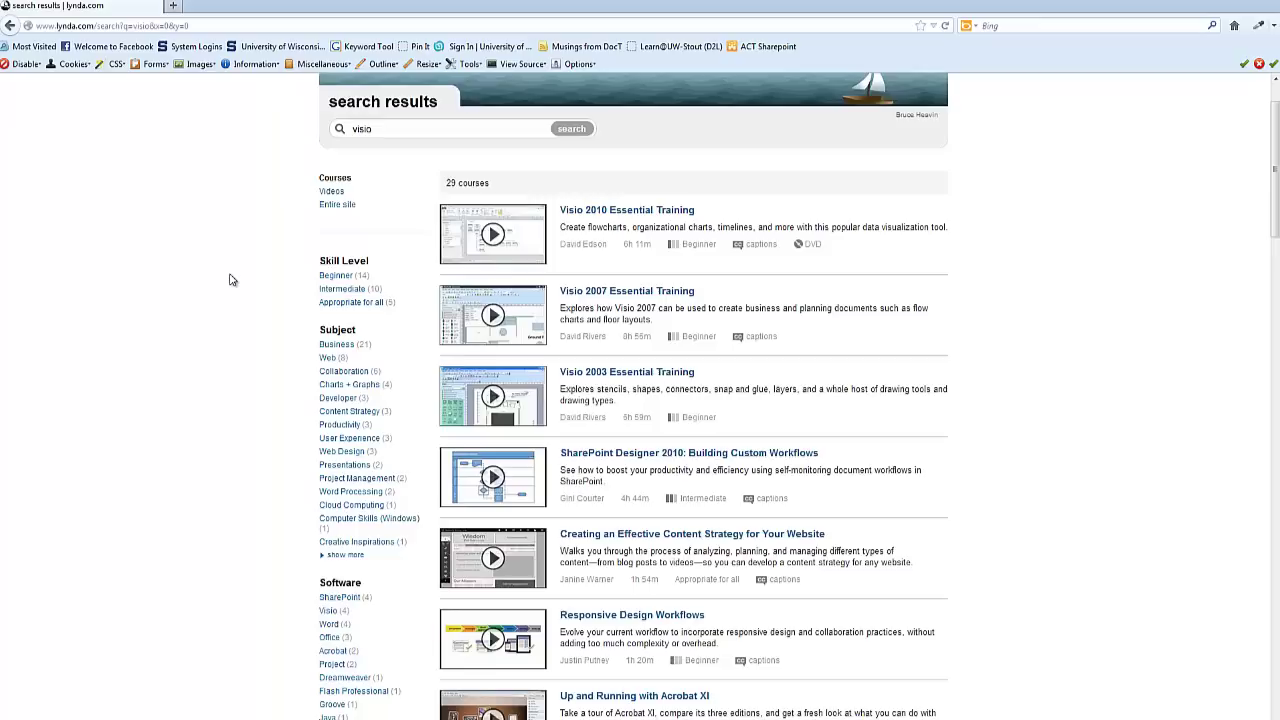
{"action": "scroll", "coordinate": [229, 278], "scroll_direction": "down", "scroll_amount": 5}
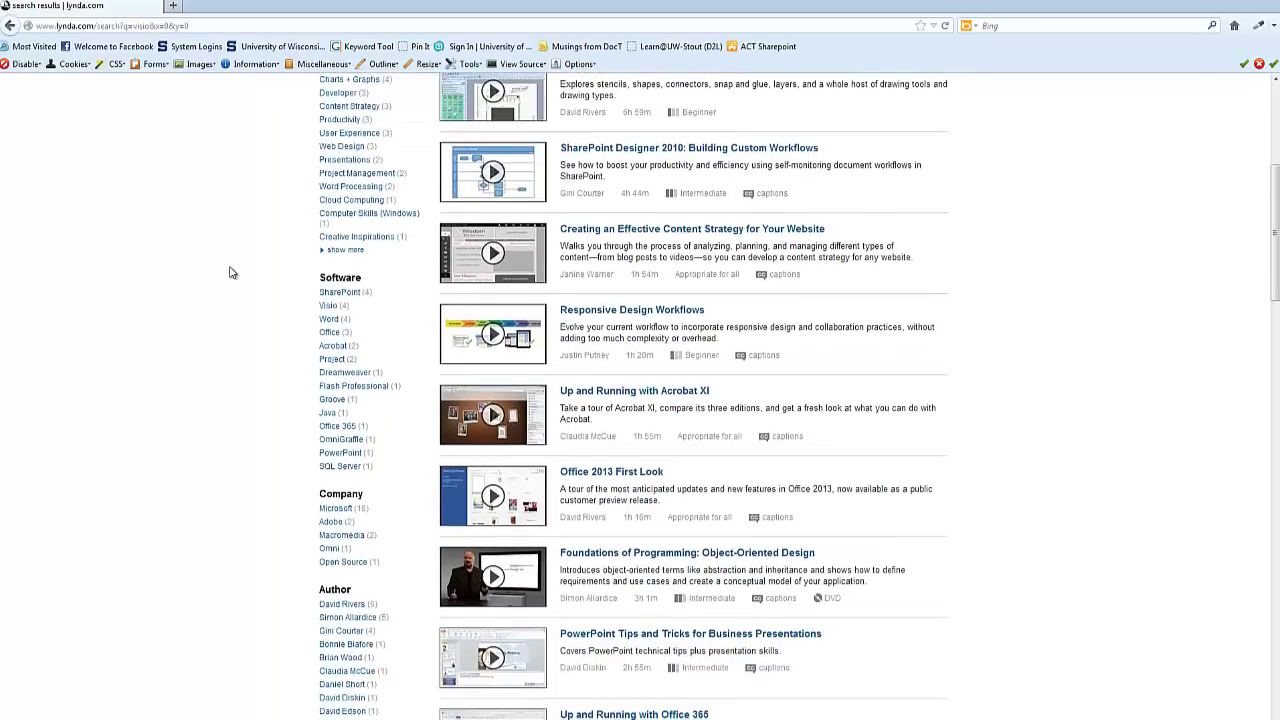
{"action": "scroll", "coordinate": [229, 270], "scroll_direction": "down", "scroll_amount": 4}
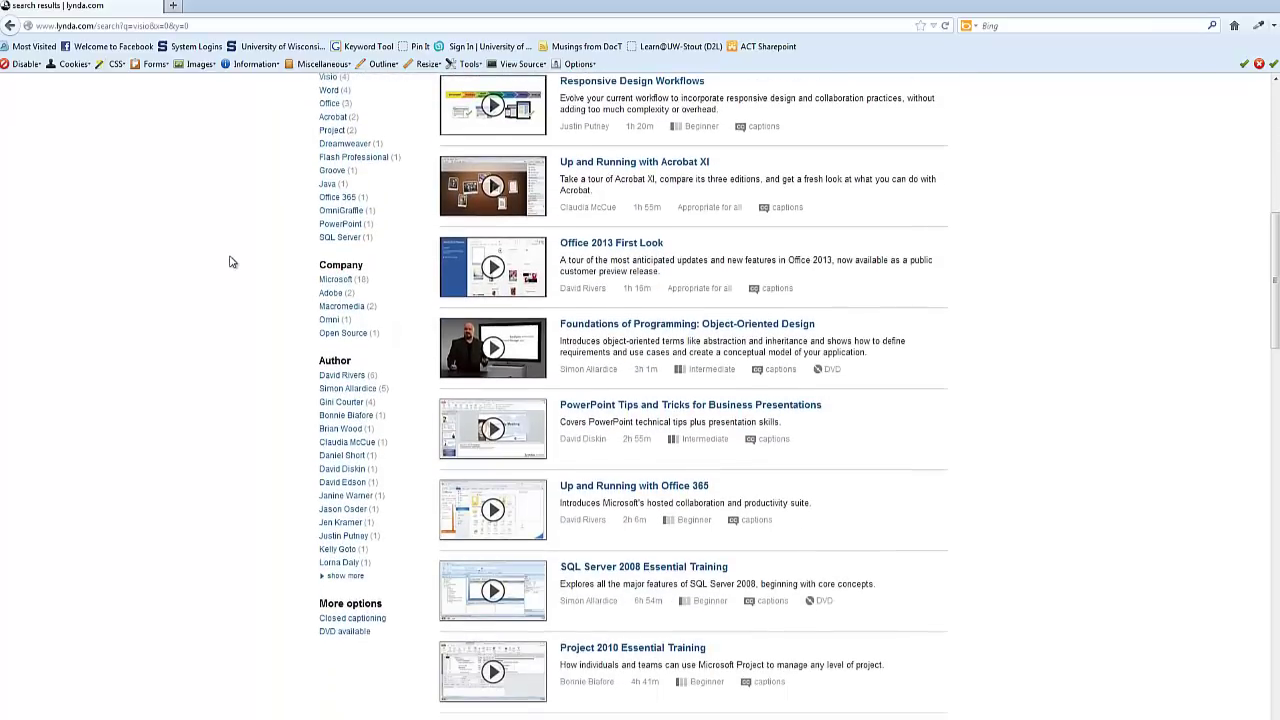
{"action": "scroll", "coordinate": [229, 262], "scroll_direction": "down", "scroll_amount": 5}
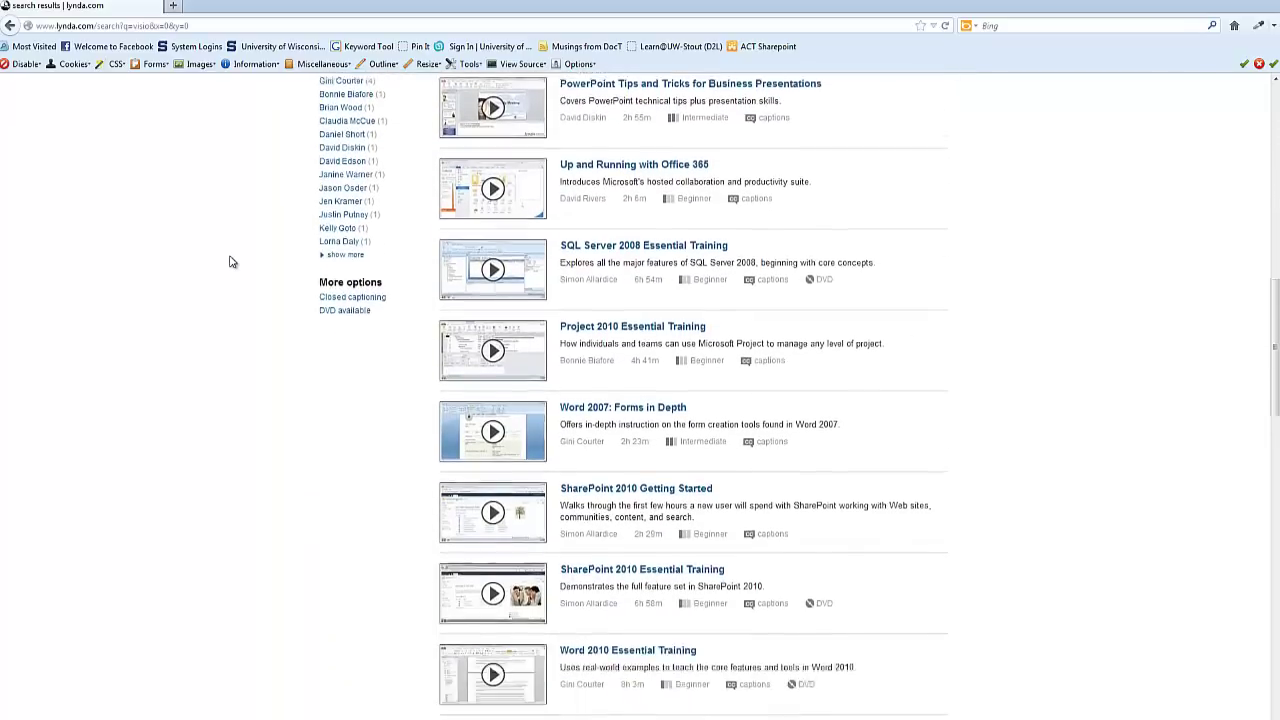
{"action": "scroll", "coordinate": [229, 262], "scroll_direction": "down", "scroll_amount": 4}
{"action": "scroll", "coordinate": [228, 258], "scroll_direction": "down", "scroll_amount": 4}
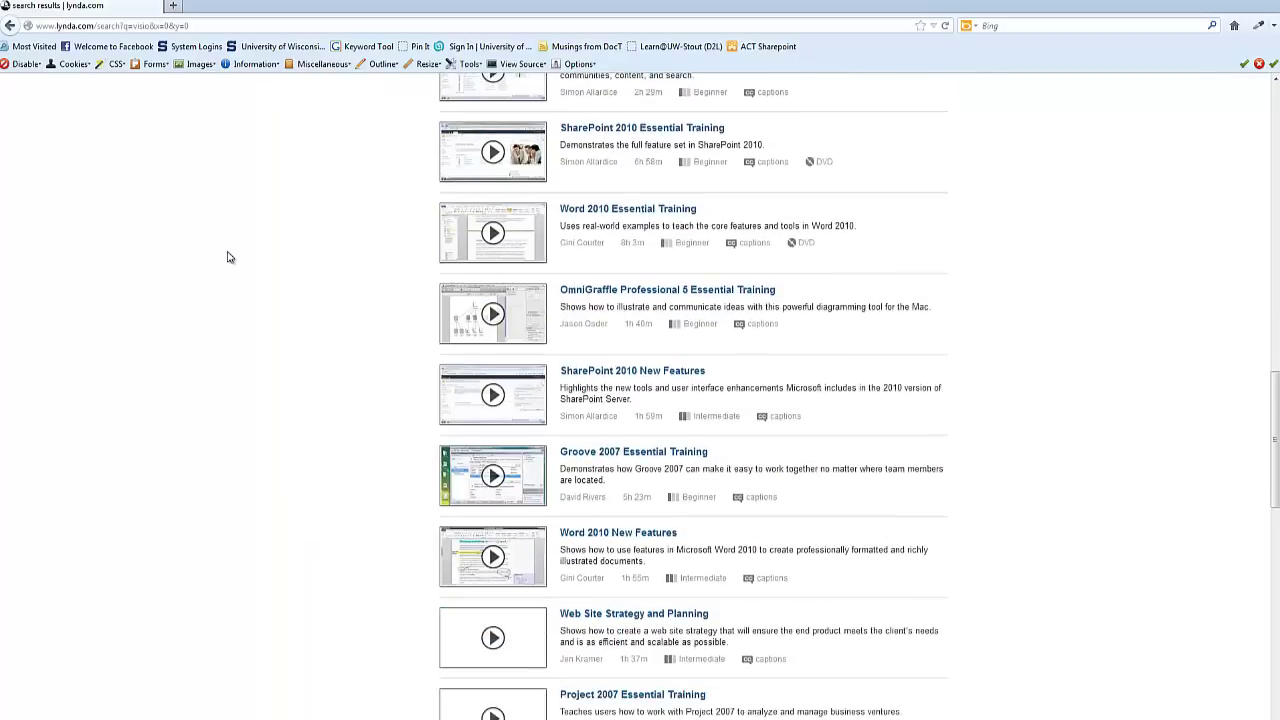
{"action": "scroll", "coordinate": [229, 256], "scroll_direction": "up", "scroll_amount": 13}
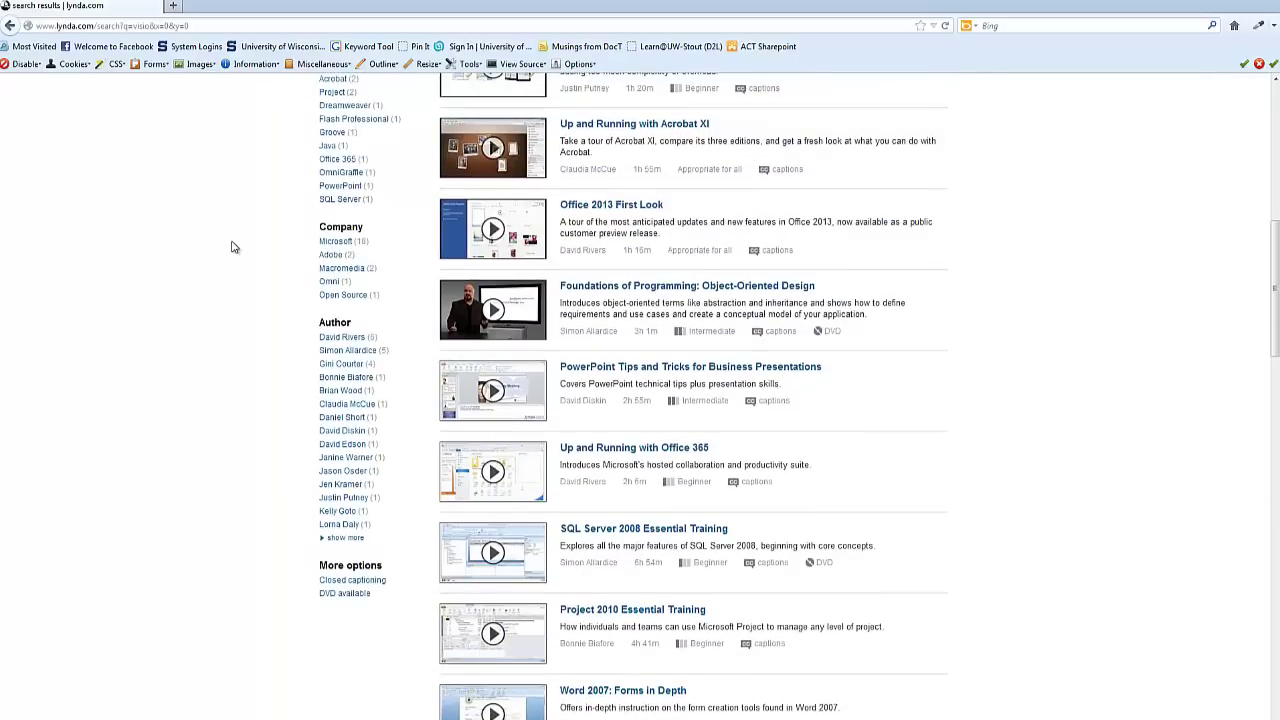
{"action": "scroll", "coordinate": [232, 247], "scroll_direction": "up", "scroll_amount": 5}
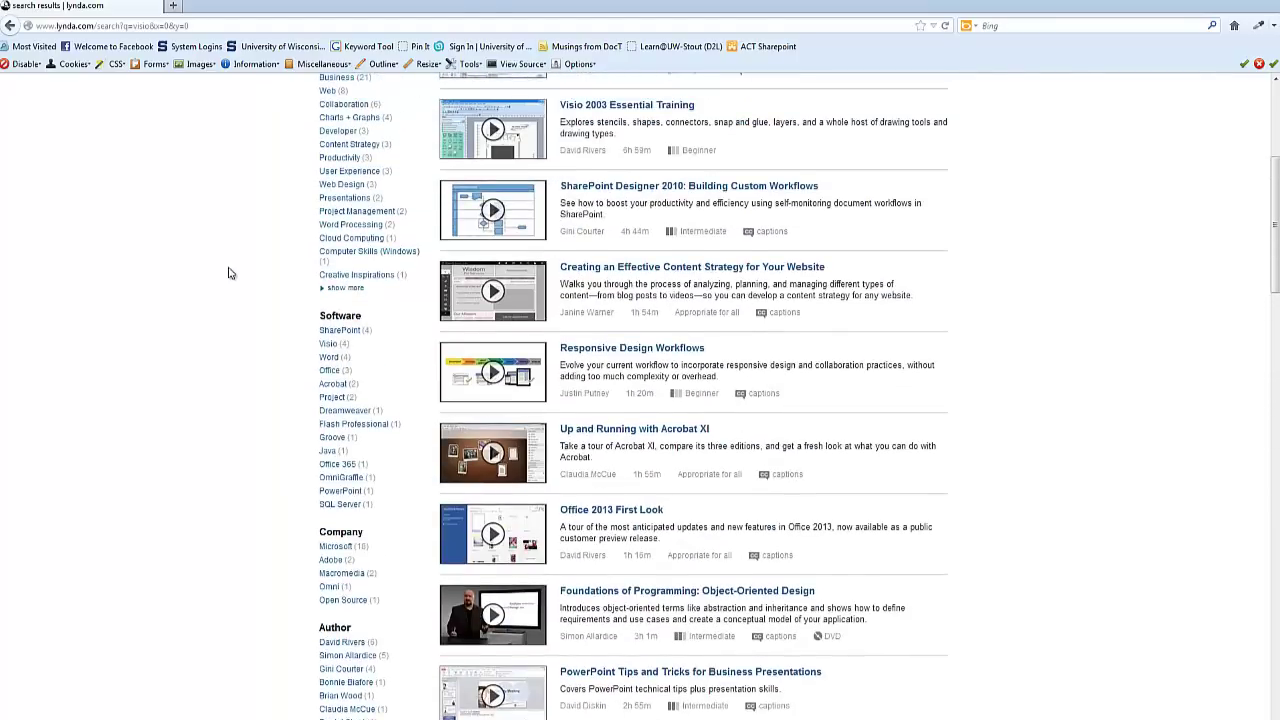
{"action": "scroll", "coordinate": [235, 275], "scroll_direction": "down", "scroll_amount": 1}
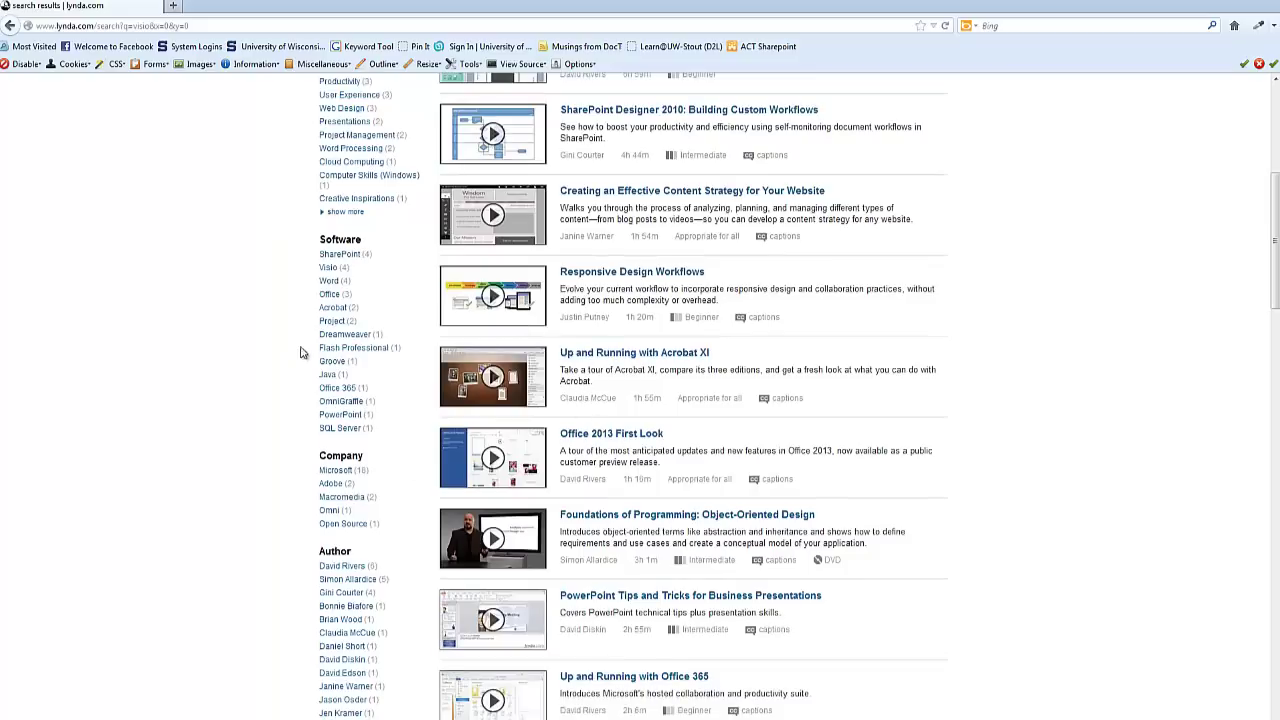
{"action": "scroll", "coordinate": [240, 309], "scroll_direction": "up", "scroll_amount": 6}
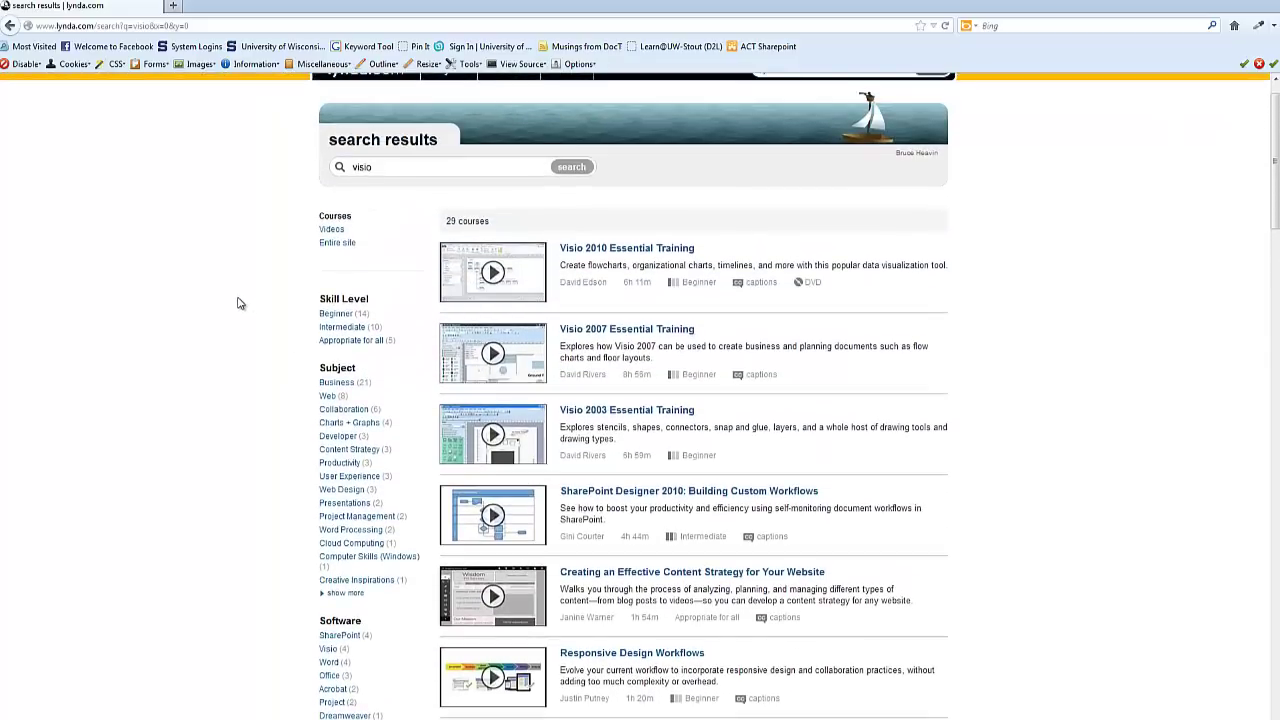
Step: Open Visio 2010 Essential Training and scroll its table of contents down to the later chapters
{"action": "left_click", "coordinate": [599, 250]}
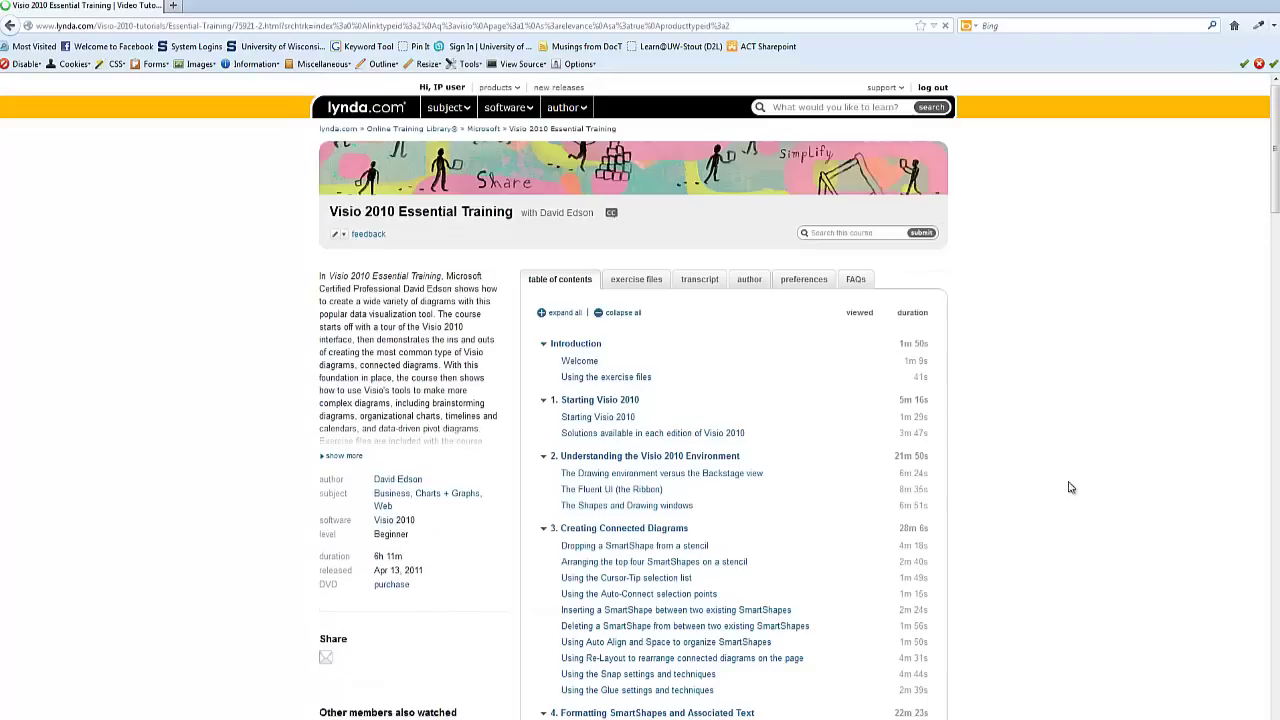
{"action": "scroll", "coordinate": [1153, 309], "scroll_direction": "down", "scroll_amount": 7}
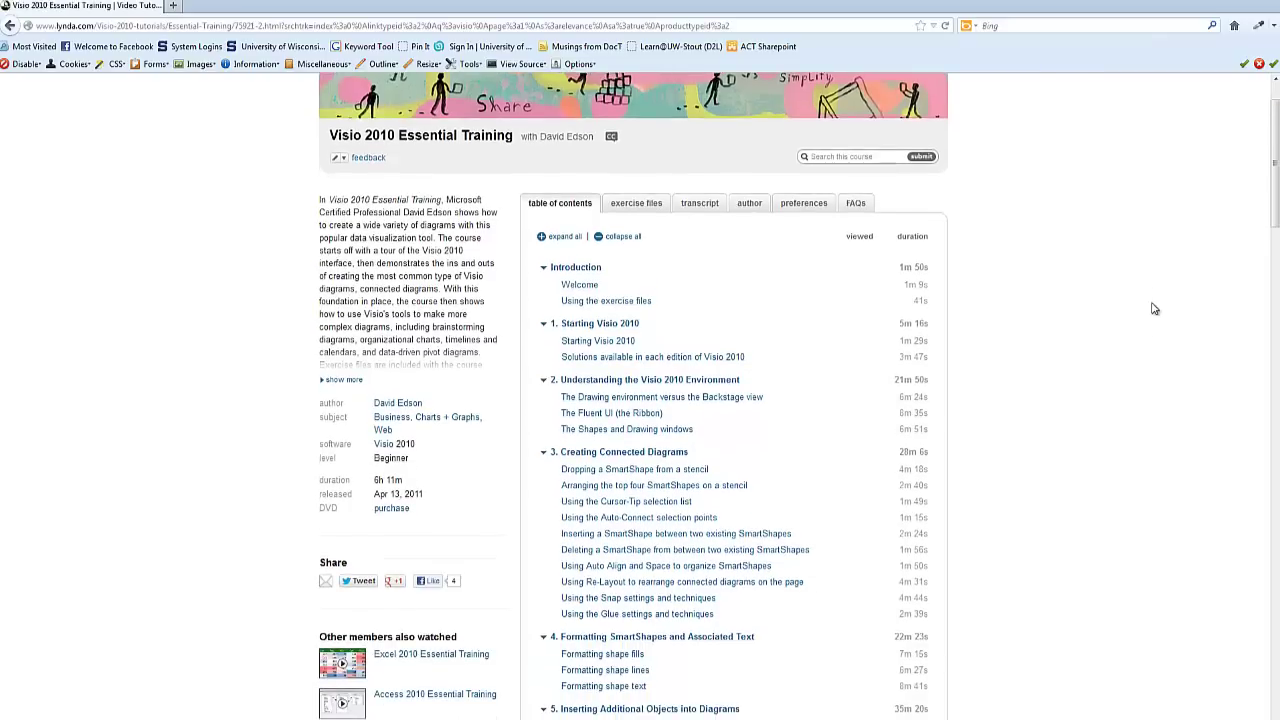
{"action": "scroll", "coordinate": [1157, 305], "scroll_direction": "down", "scroll_amount": 15}
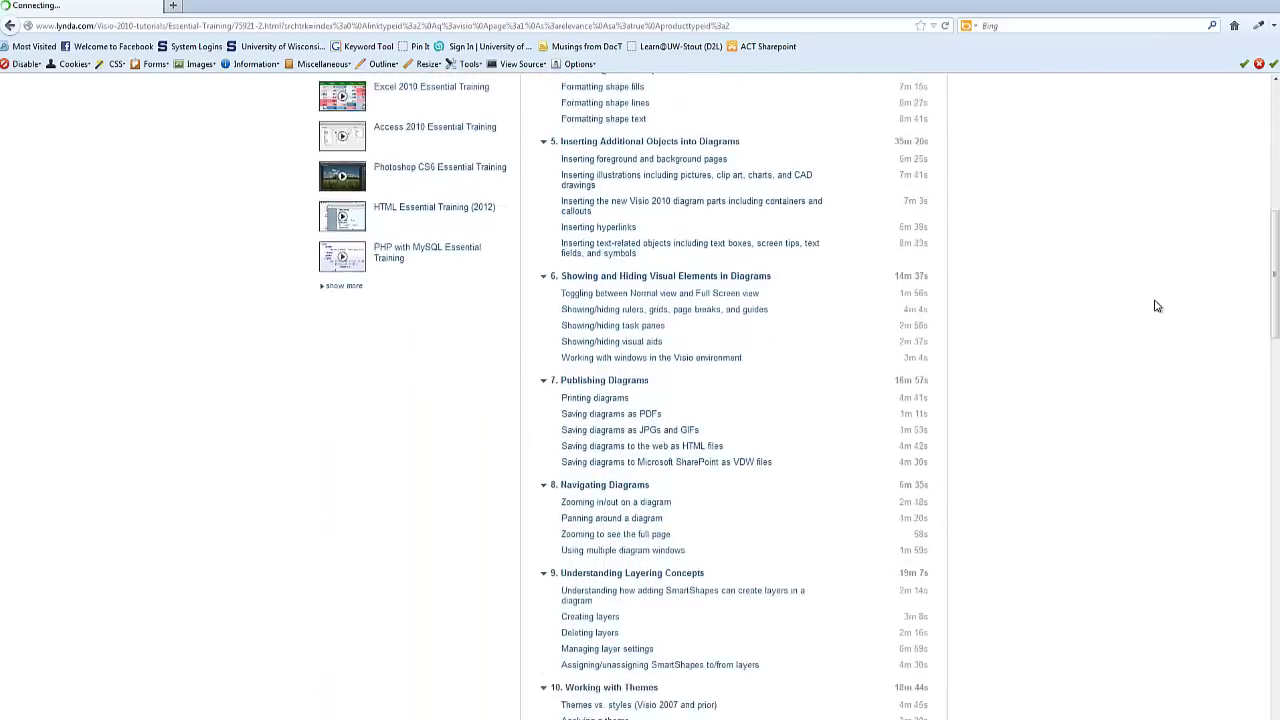
{"action": "scroll", "coordinate": [1157, 305], "scroll_direction": "down", "scroll_amount": 11}
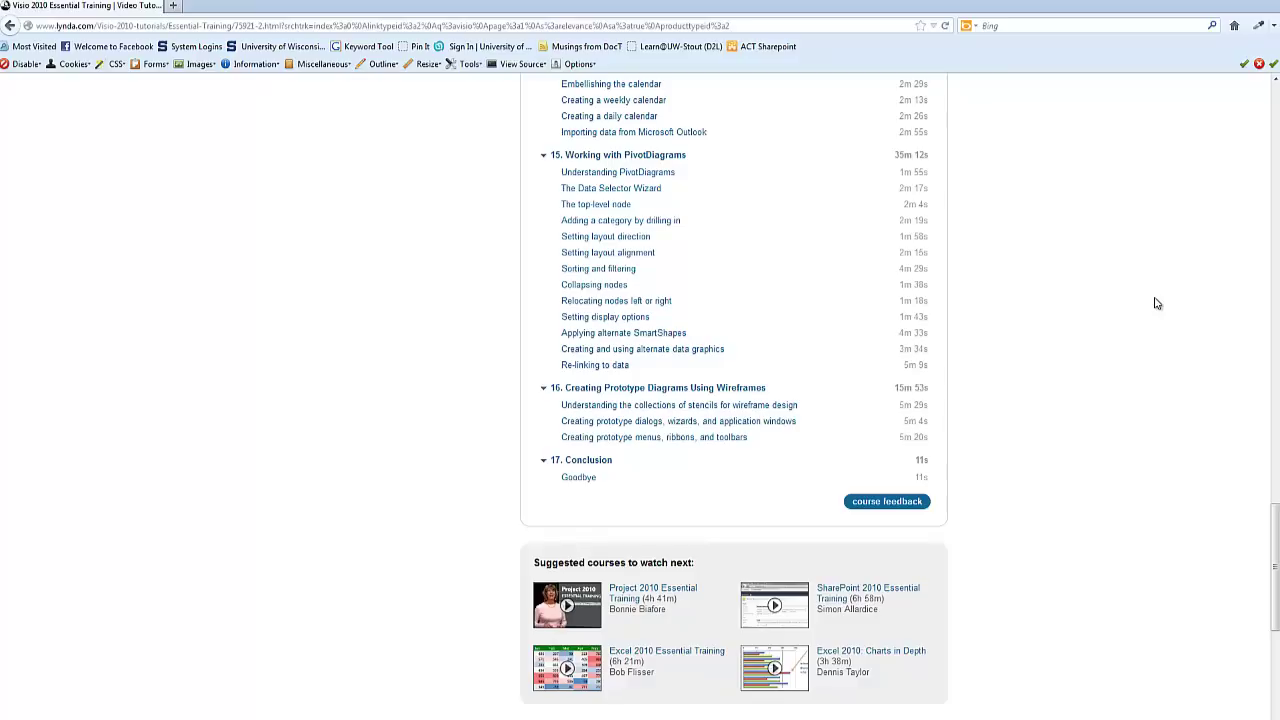
{"action": "scroll", "coordinate": [1155, 290], "scroll_direction": "down", "scroll_amount": 1}
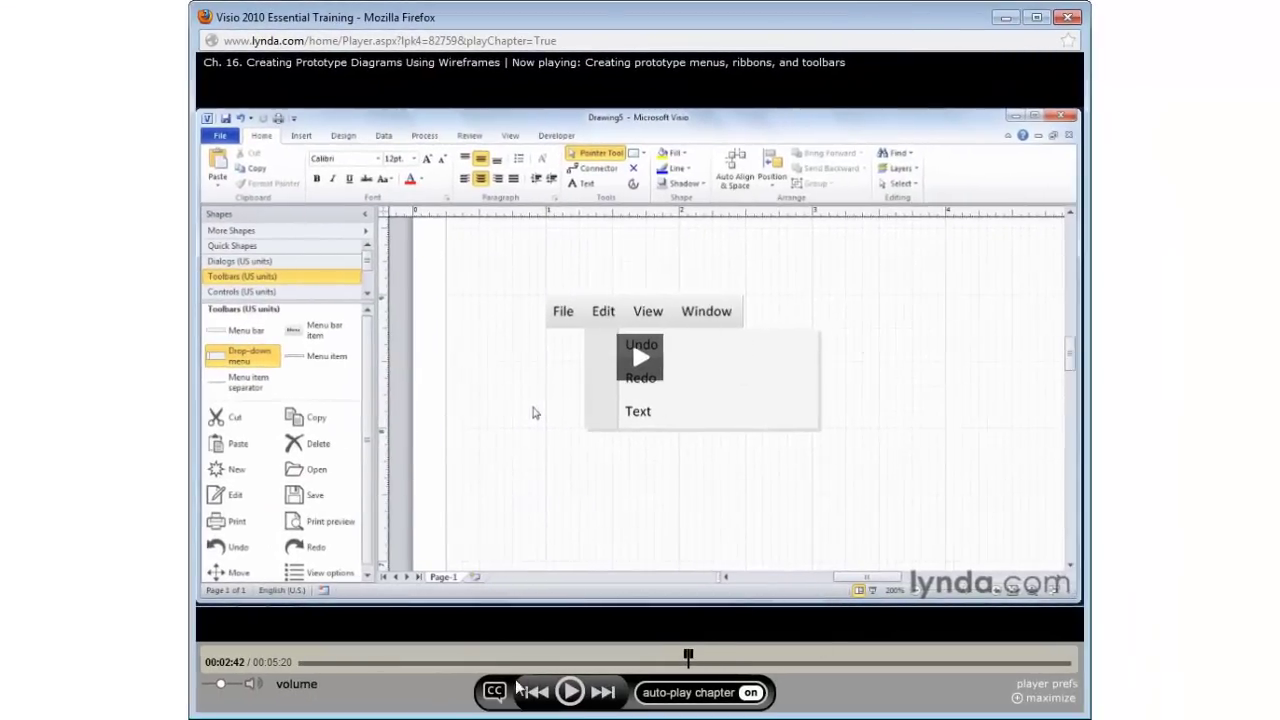
Step: Play the prototype menus lesson briefly, then pause it at 2:47
{"action": "left_click", "coordinate": [580, 702]}
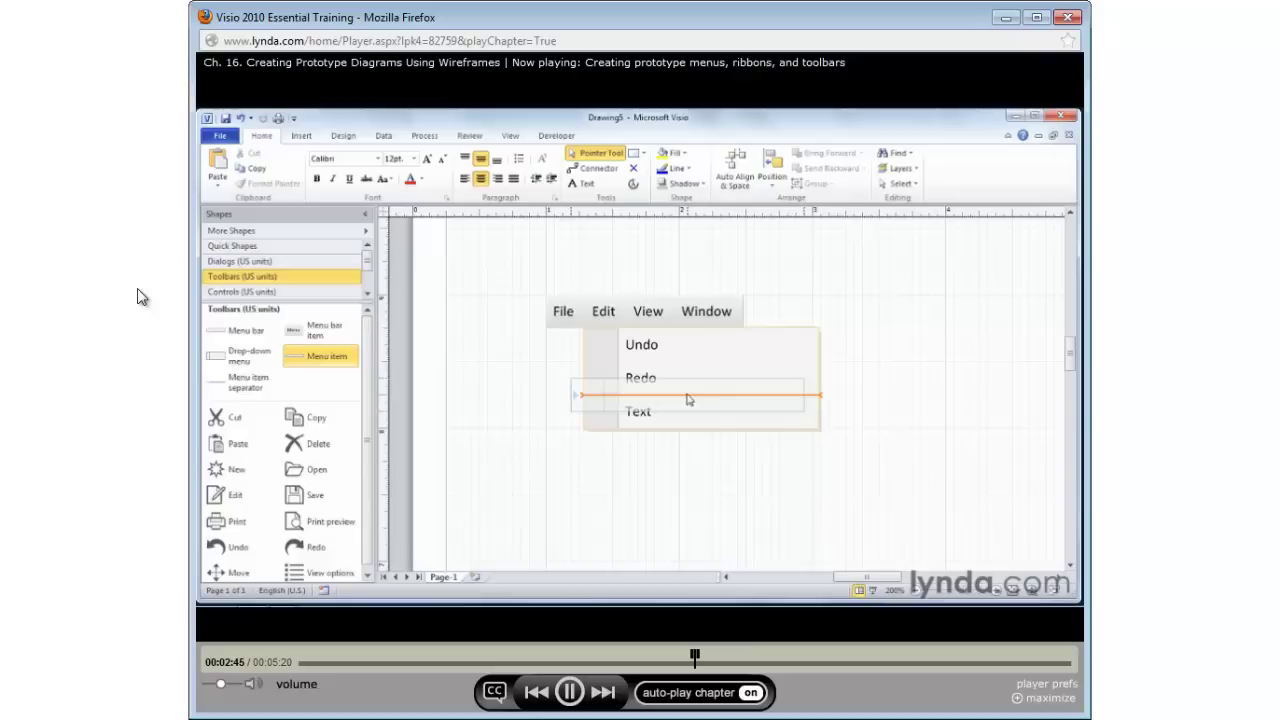
{"action": "left_click", "coordinate": [582, 694]}
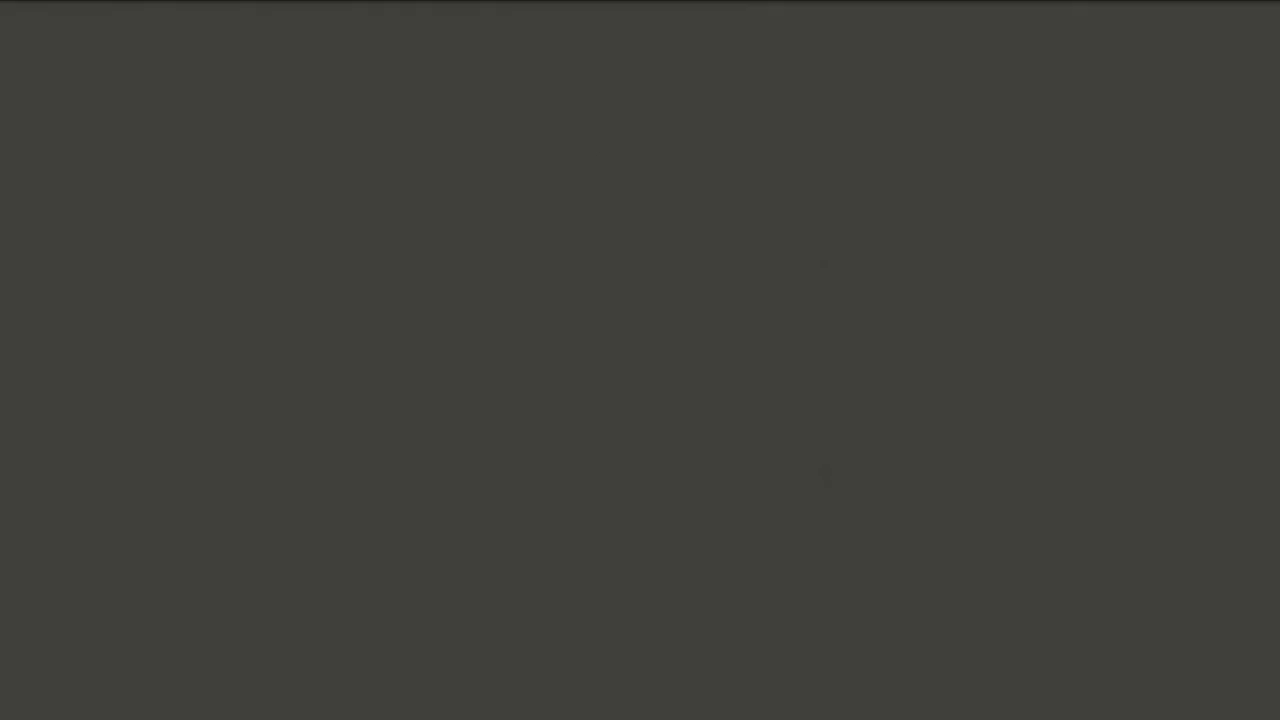
Step: Open the Information Architecture reading stack in the Courseload sidebar
{"action": "left_click", "coordinate": [63, 290]}
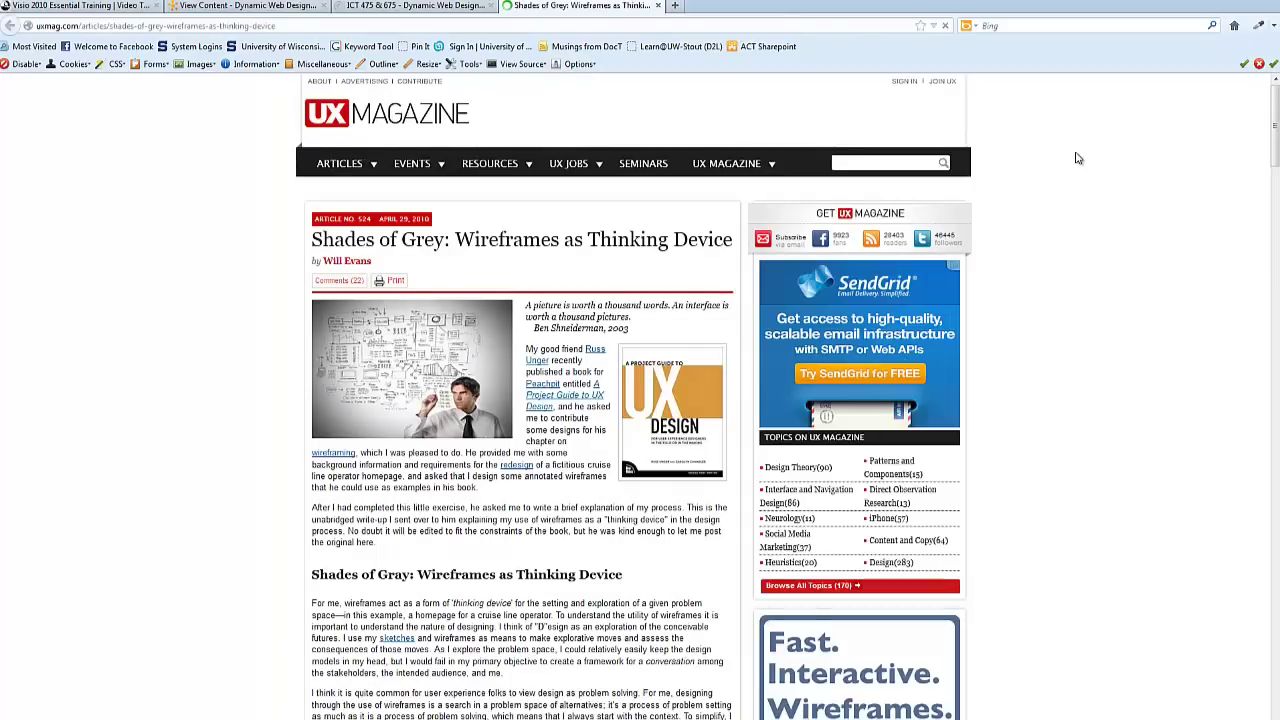
Step: Scroll through the wireframes article to study its annotated cruise wireframe images
{"action": "scroll", "coordinate": [157, 306], "scroll_direction": "down", "scroll_amount": 3}
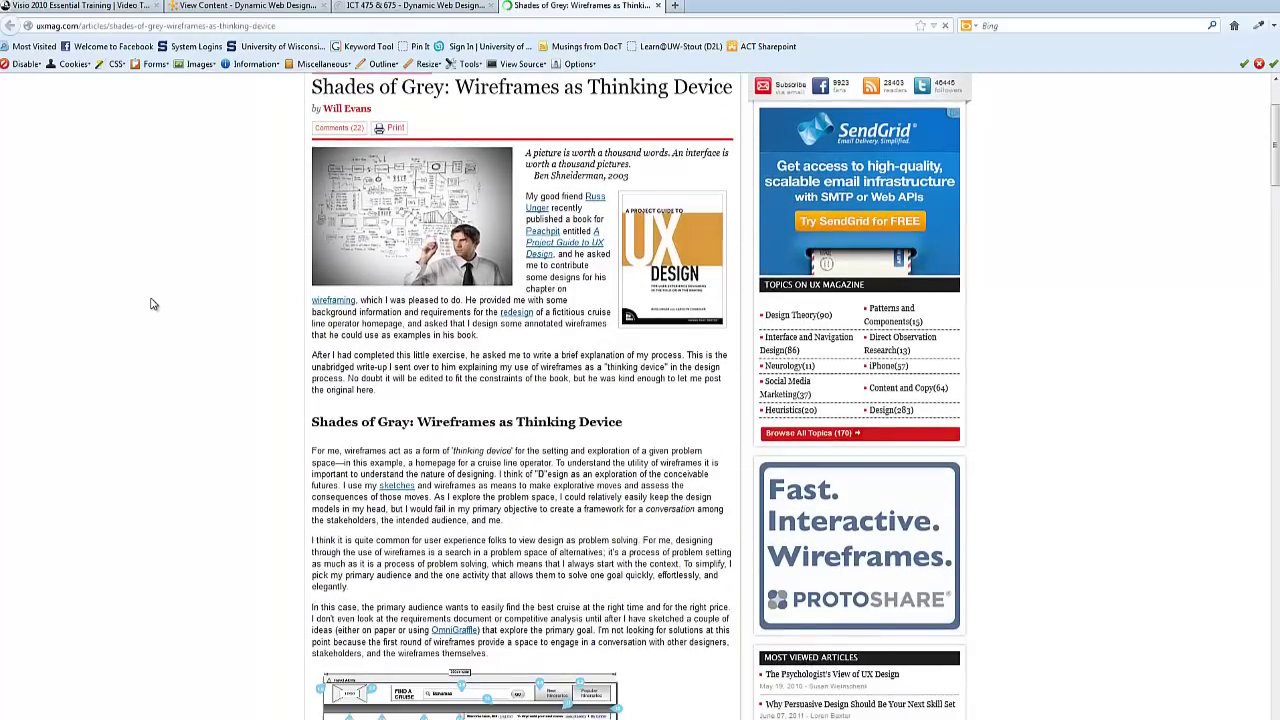
{"action": "scroll", "coordinate": [152, 304], "scroll_direction": "down", "scroll_amount": 6}
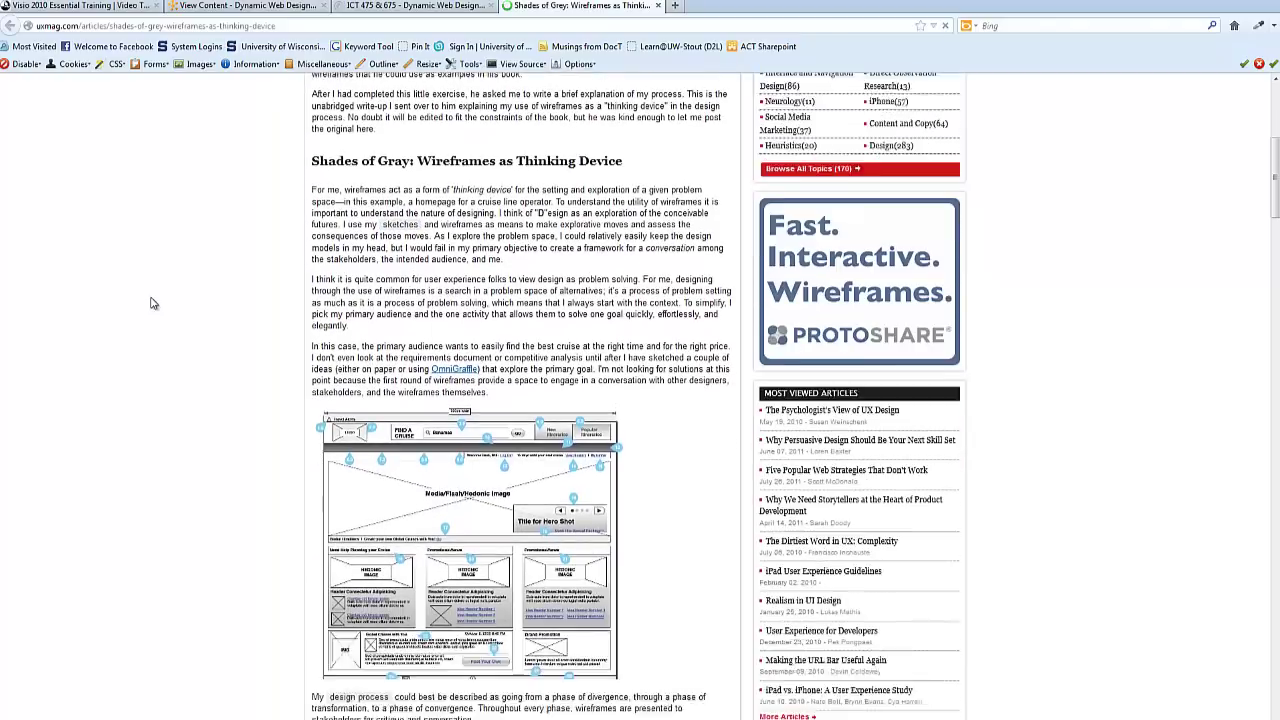
{"action": "scroll", "coordinate": [152, 301], "scroll_direction": "down", "scroll_amount": 2}
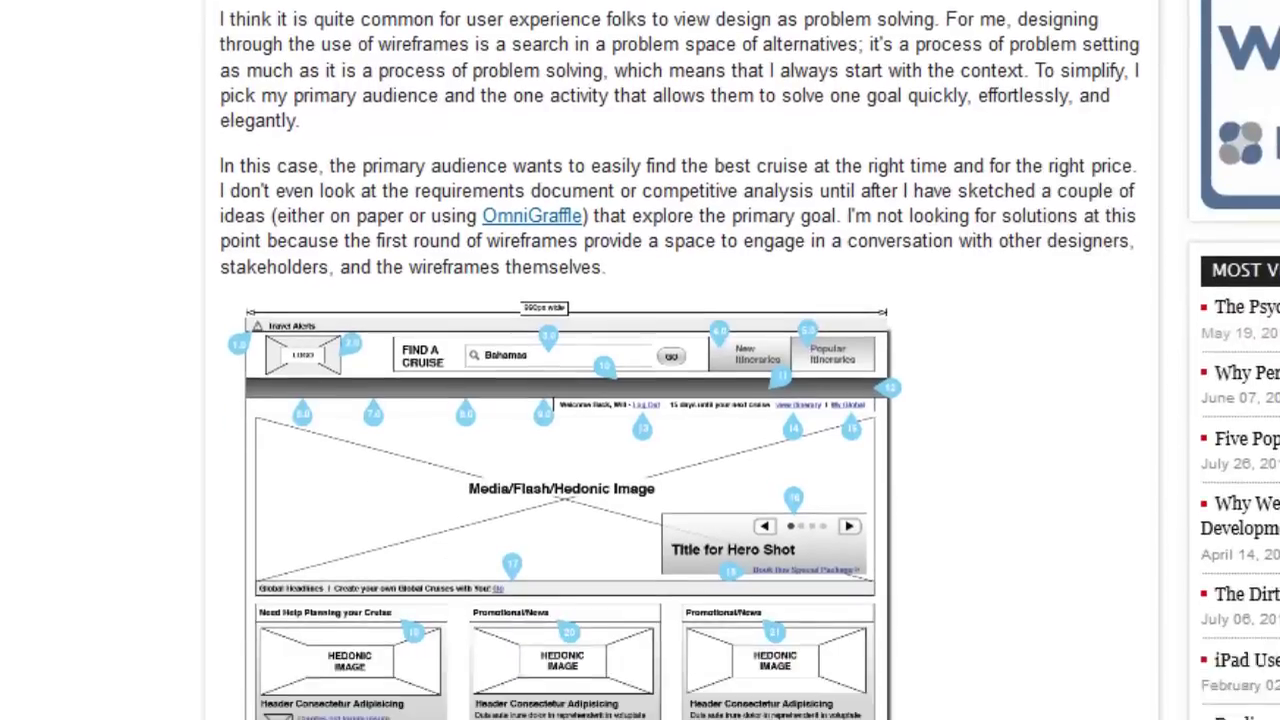
{"action": "scroll", "coordinate": [30, 453], "scroll_direction": "down", "scroll_amount": 3}
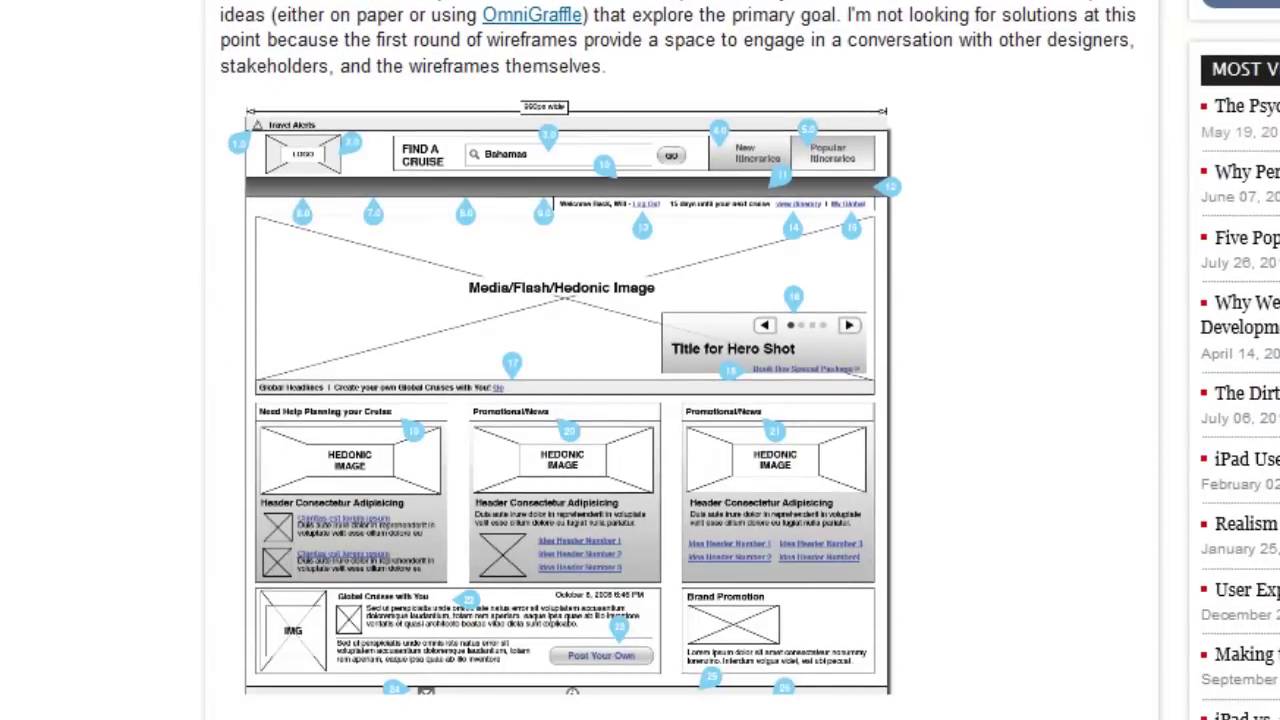
{"action": "scroll", "coordinate": [640, 360], "scroll_direction": "down", "scroll_amount": 1}
{"action": "scroll", "coordinate": [640, 360], "scroll_direction": "up", "scroll_amount": 5}
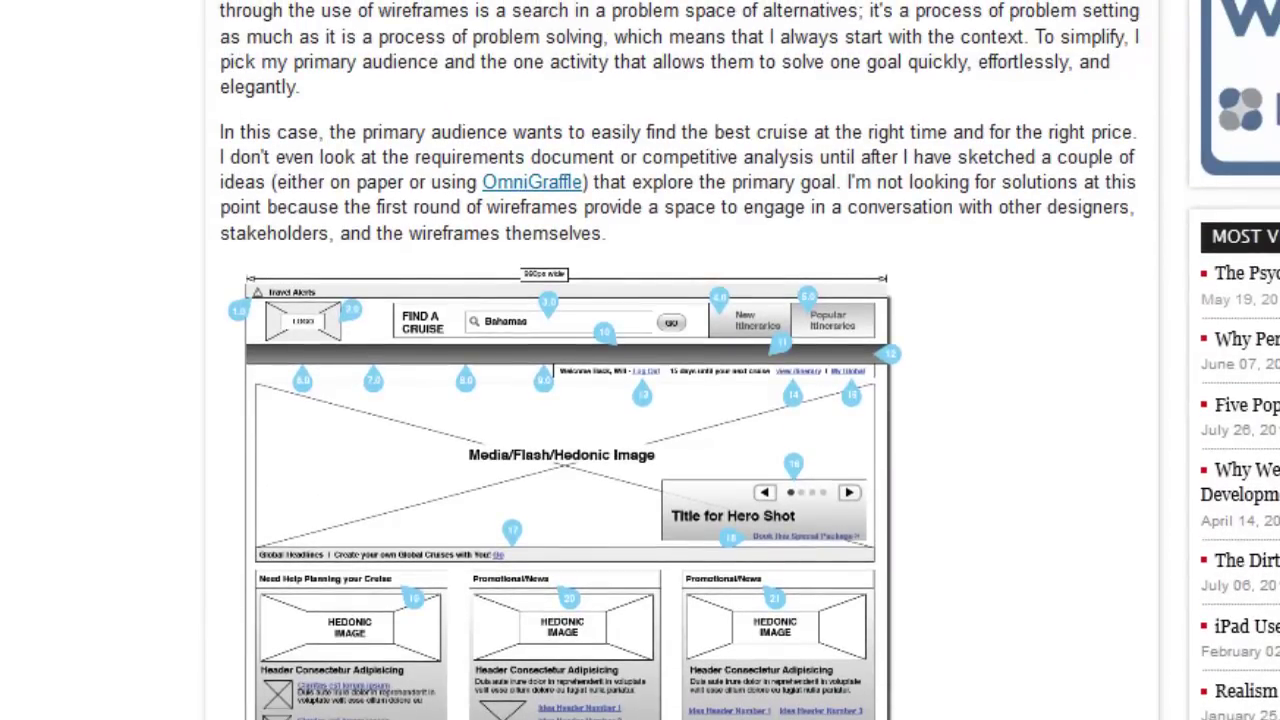
{"action": "scroll", "coordinate": [640, 360], "scroll_direction": "down", "scroll_amount": 3}
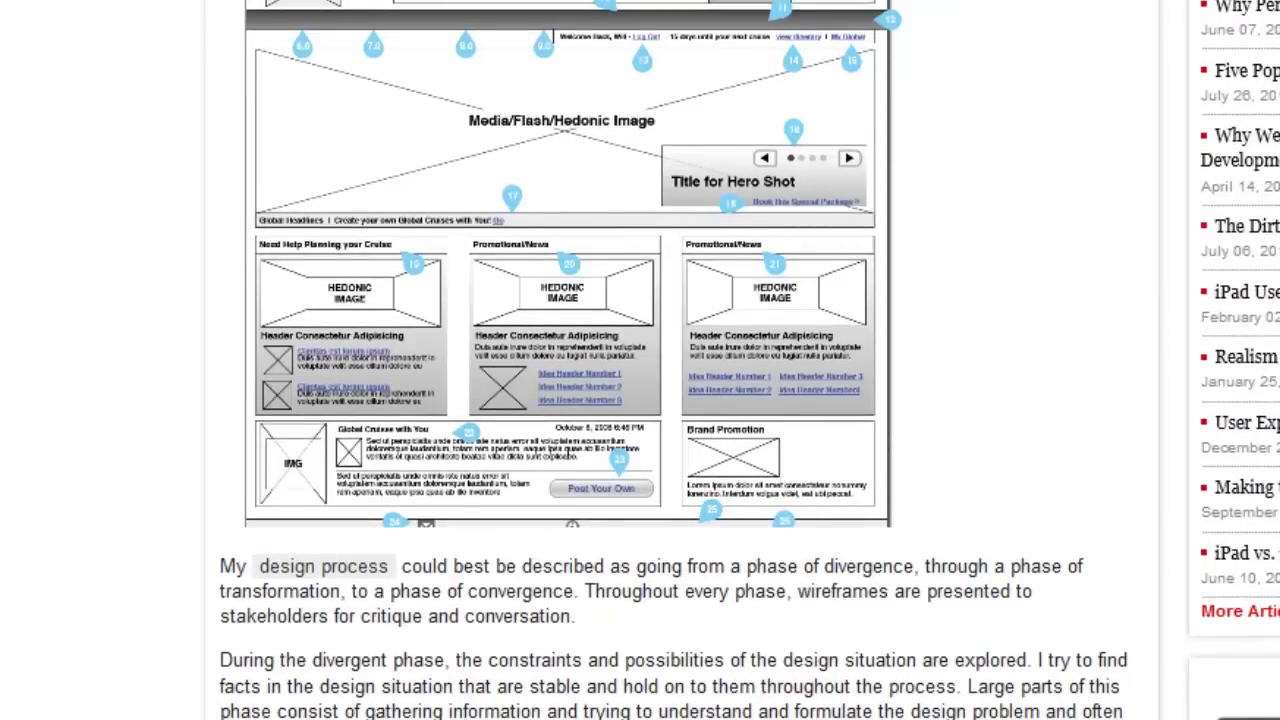
{"action": "scroll", "coordinate": [640, 360], "scroll_direction": "down", "scroll_amount": 3}
{"action": "scroll", "coordinate": [640, 360], "scroll_direction": "up", "scroll_amount": 1}
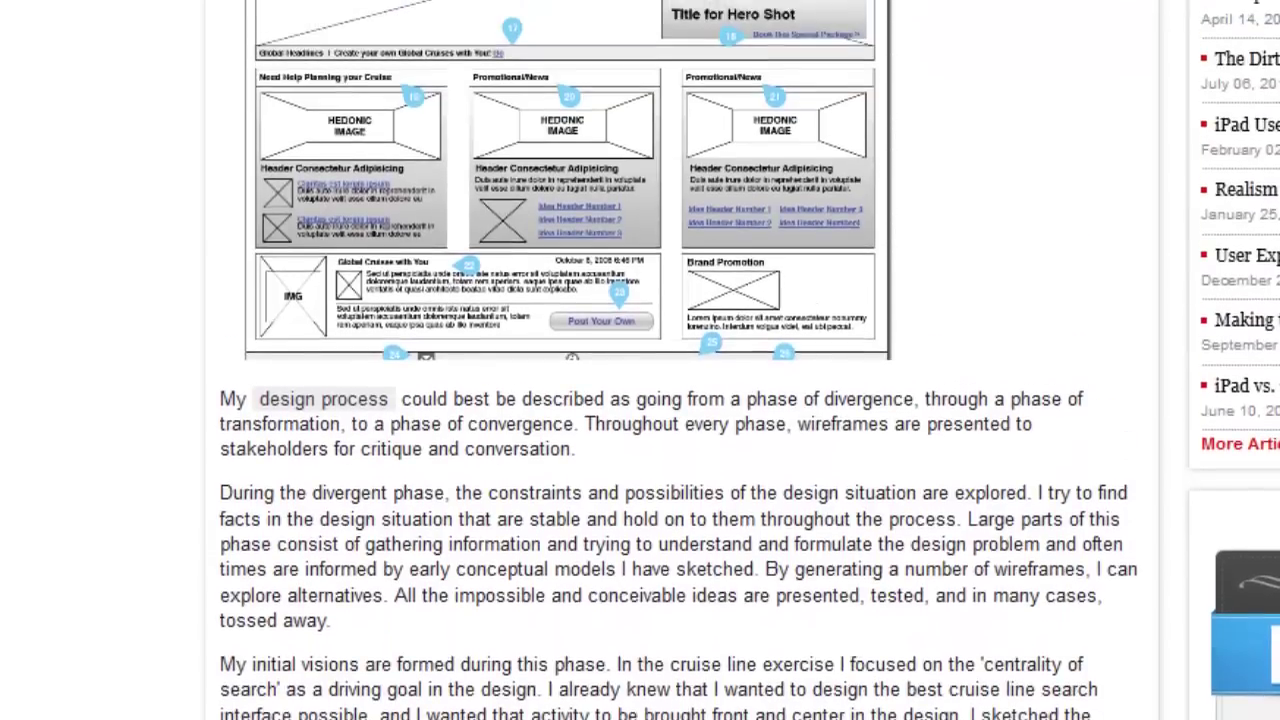
{"action": "scroll", "coordinate": [385, 530], "scroll_direction": "up", "scroll_amount": 6}
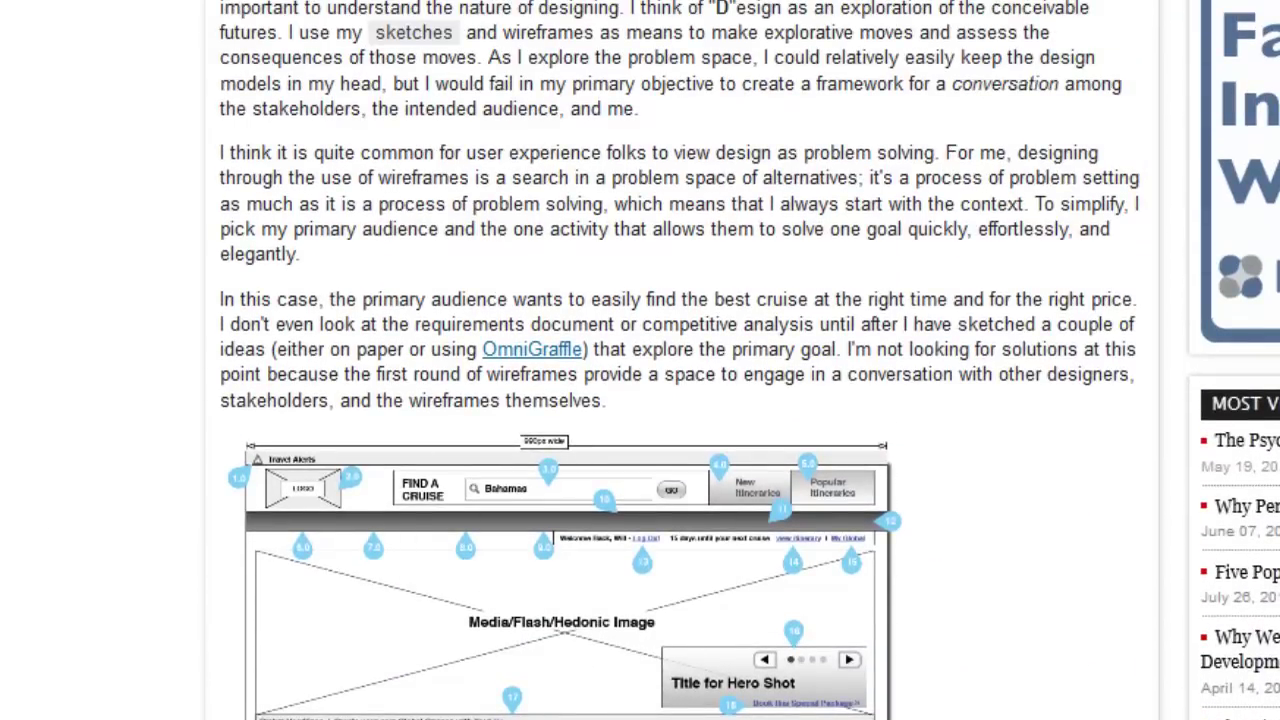
{"action": "scroll", "coordinate": [928, 533], "scroll_direction": "down", "scroll_amount": 5}
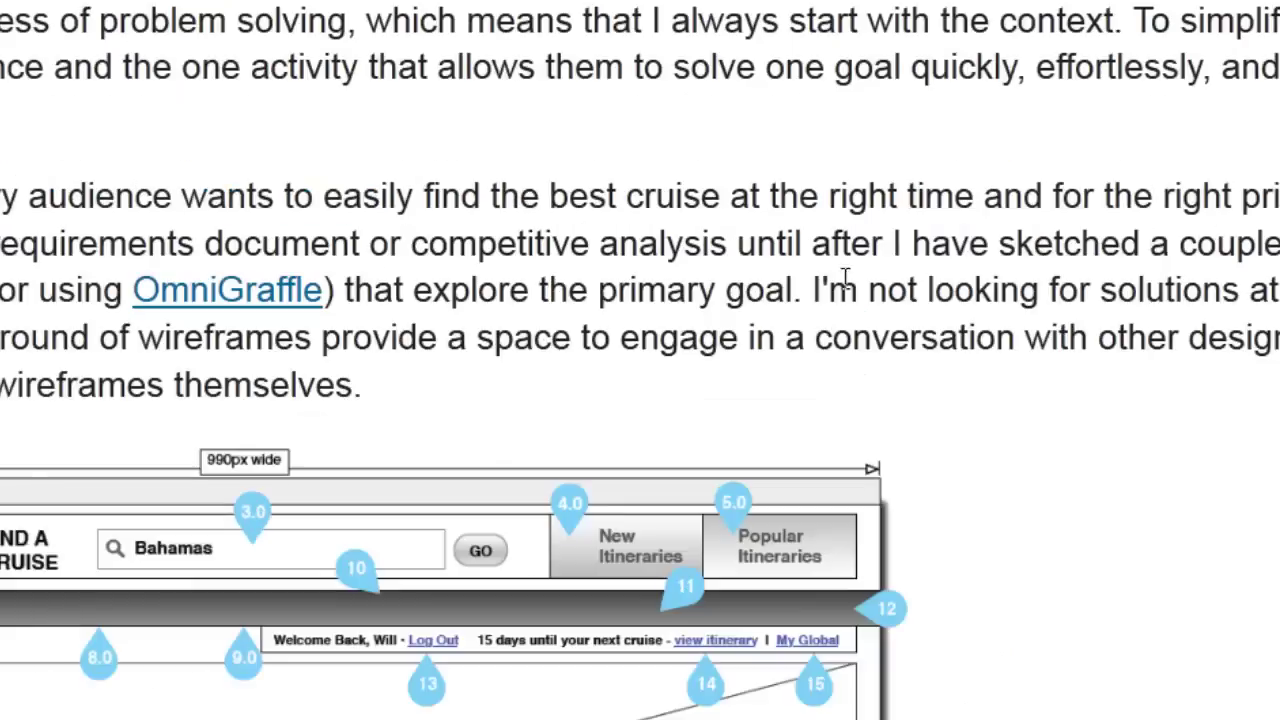
{"action": "scroll", "coordinate": [815, 290], "scroll_direction": "down", "scroll_amount": 5}
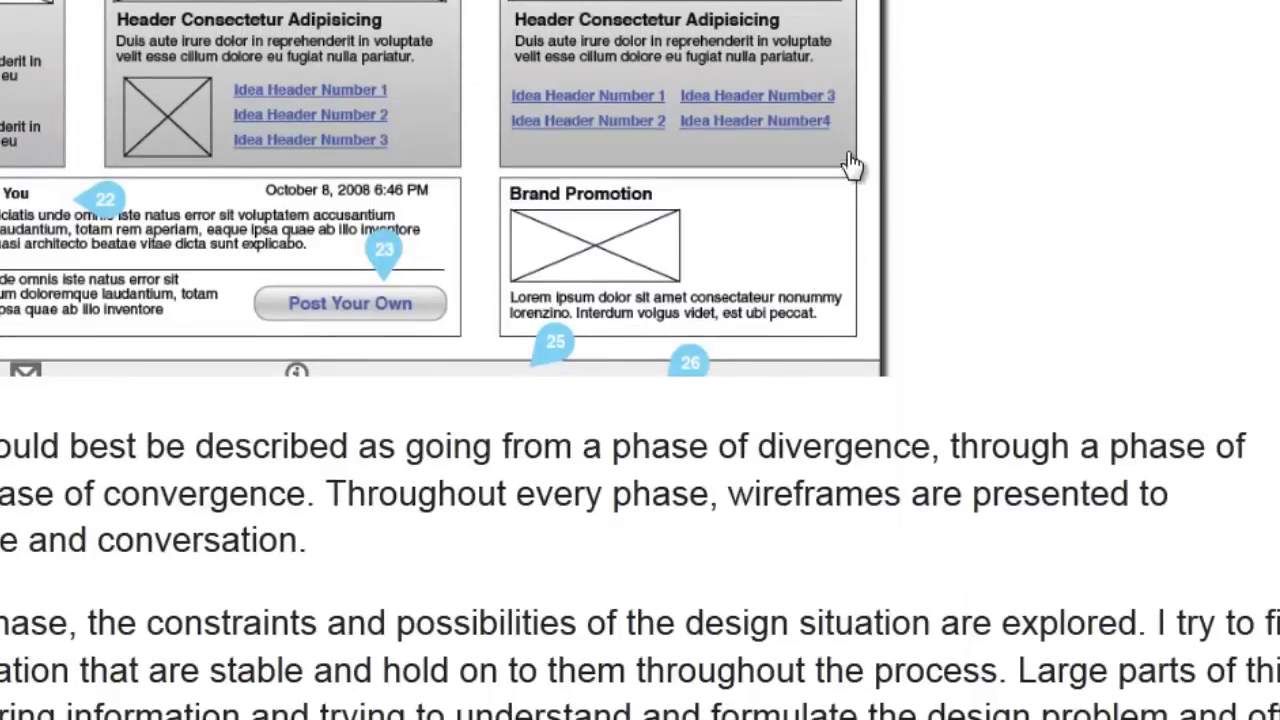
{"action": "scroll", "coordinate": [933, 20], "scroll_direction": "up", "scroll_amount": 3}
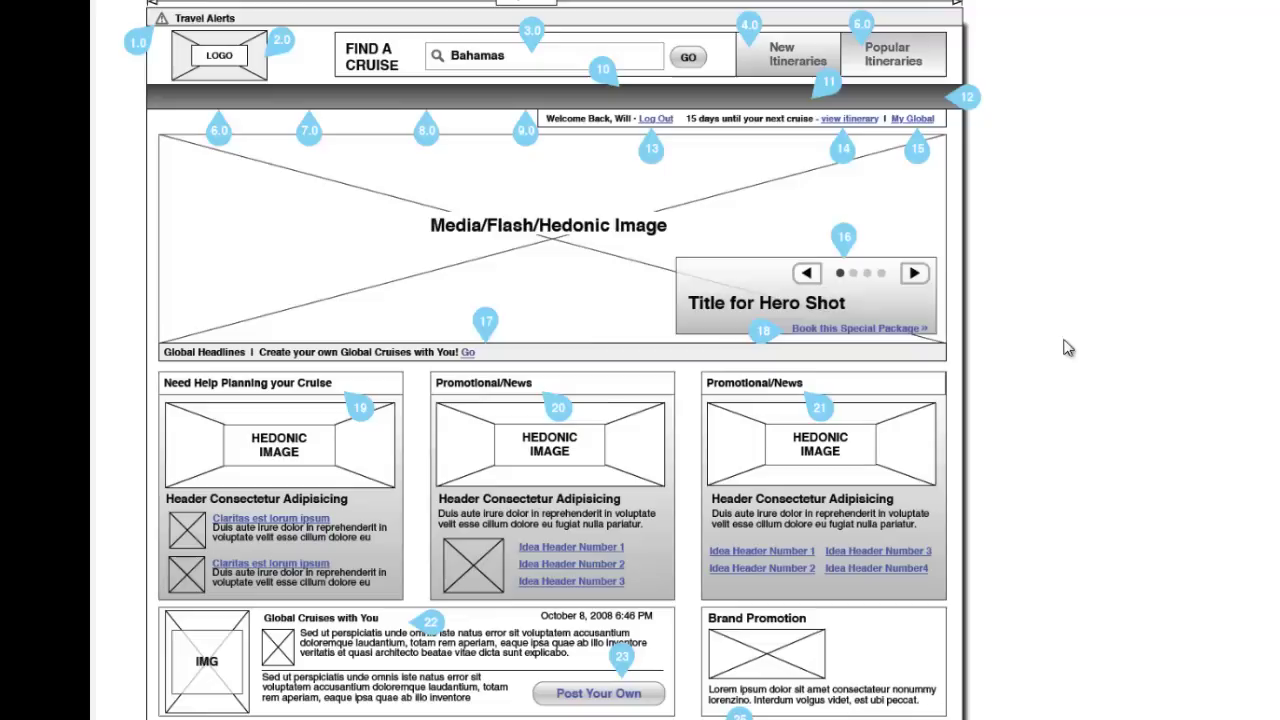
{"action": "scroll", "coordinate": [1058, 380], "scroll_direction": "down", "scroll_amount": 9}
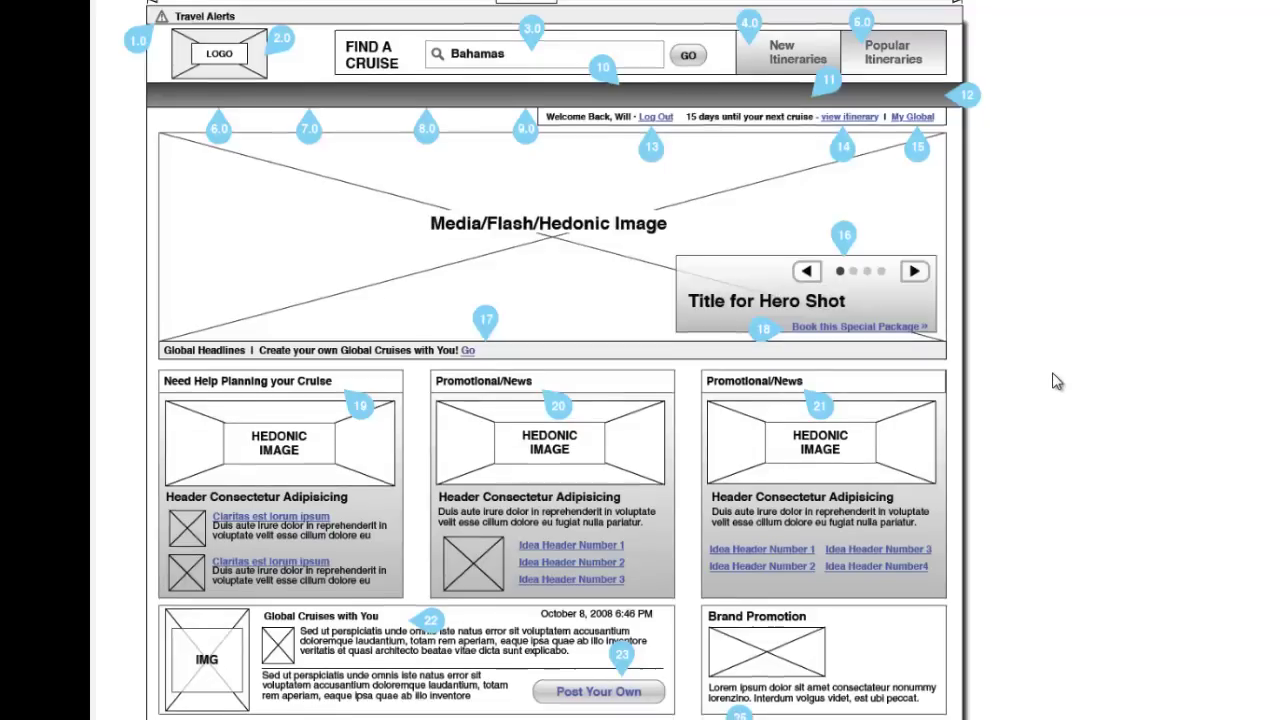
{"action": "scroll", "coordinate": [1058, 376], "scroll_direction": "down", "scroll_amount": 3}
{"action": "scroll", "coordinate": [331, 443], "scroll_direction": "up", "scroll_amount": 4}
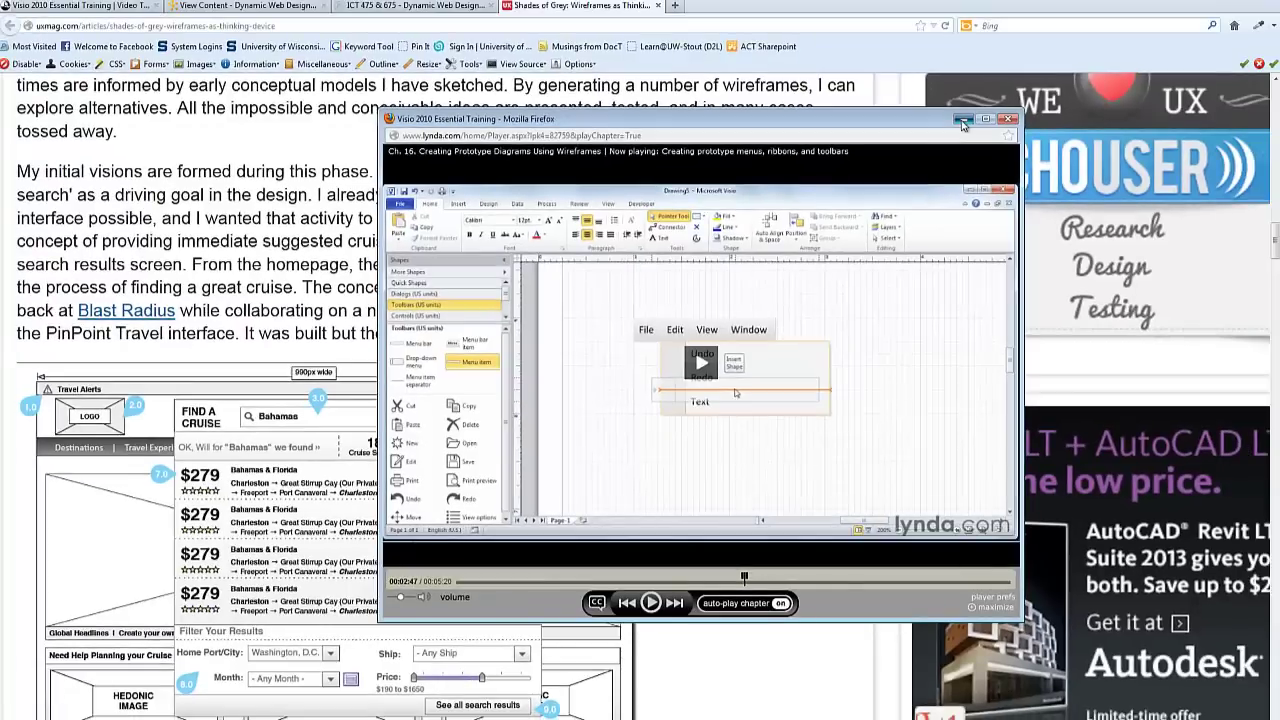
Step: Move the lynda.com lesson window aside and scroll through the UX Magazine wireframes article
{"action": "left_click", "coordinate": [963, 122]}
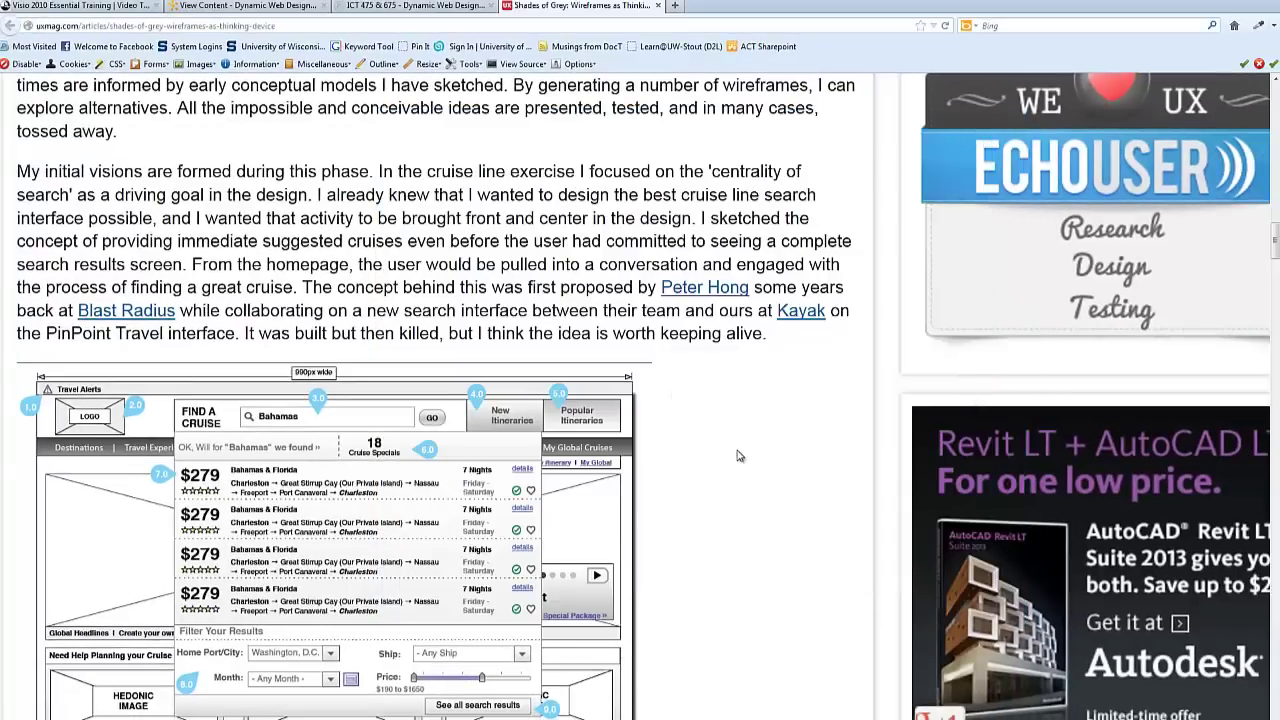
{"action": "scroll", "coordinate": [738, 459], "scroll_direction": "up", "scroll_amount": 5}
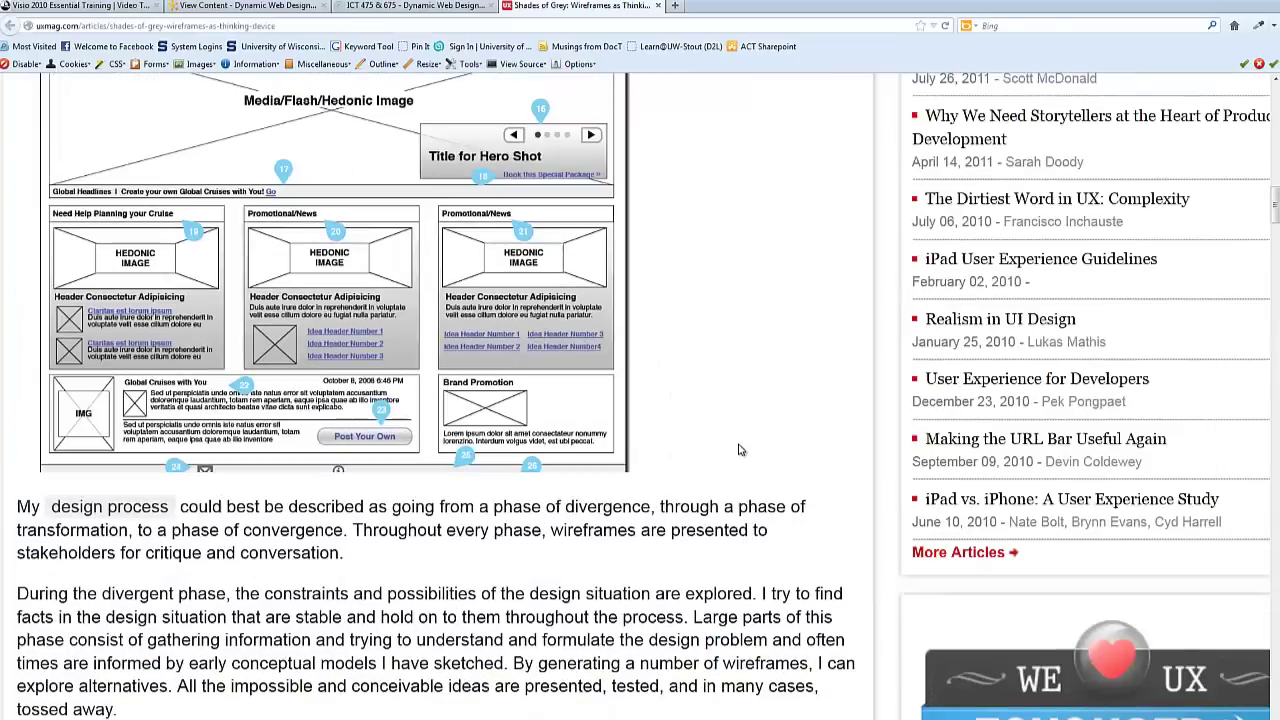
{"action": "scroll", "coordinate": [738, 435], "scroll_direction": "up", "scroll_amount": 4}
{"action": "scroll", "coordinate": [738, 430], "scroll_direction": "up", "scroll_amount": 10}
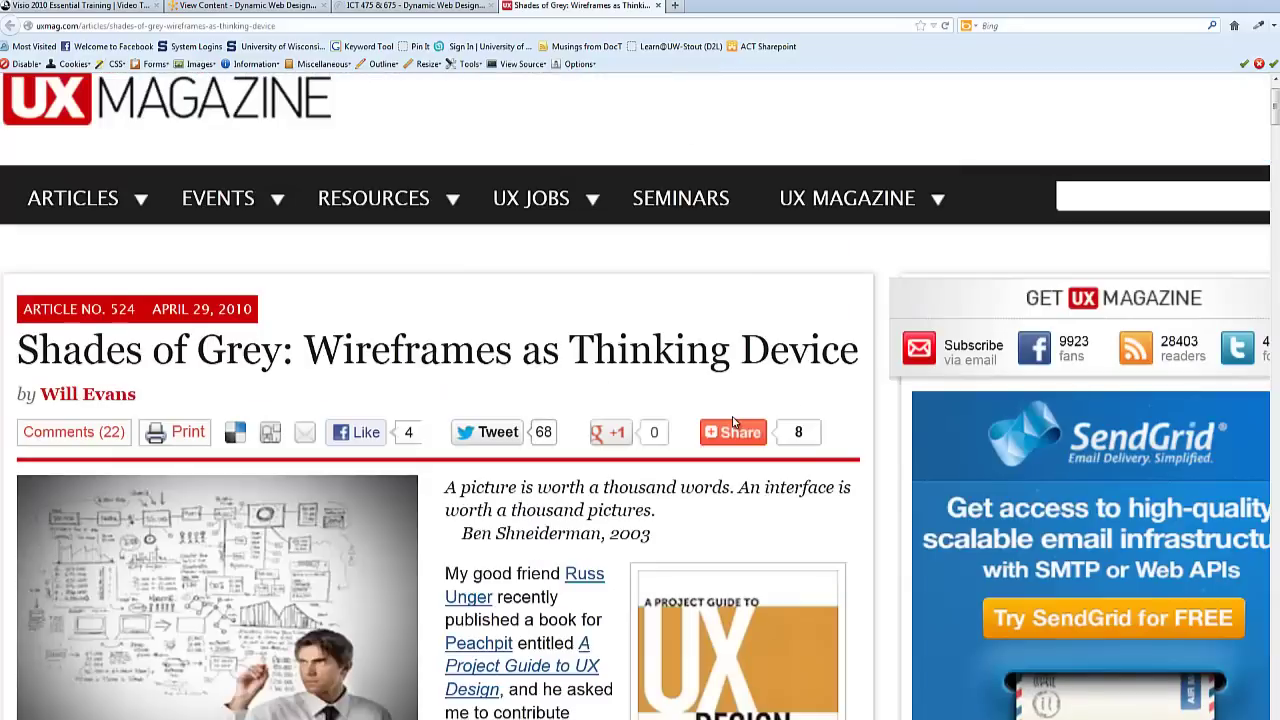
{"action": "scroll", "coordinate": [559, 447], "scroll_direction": "down", "scroll_amount": 3}
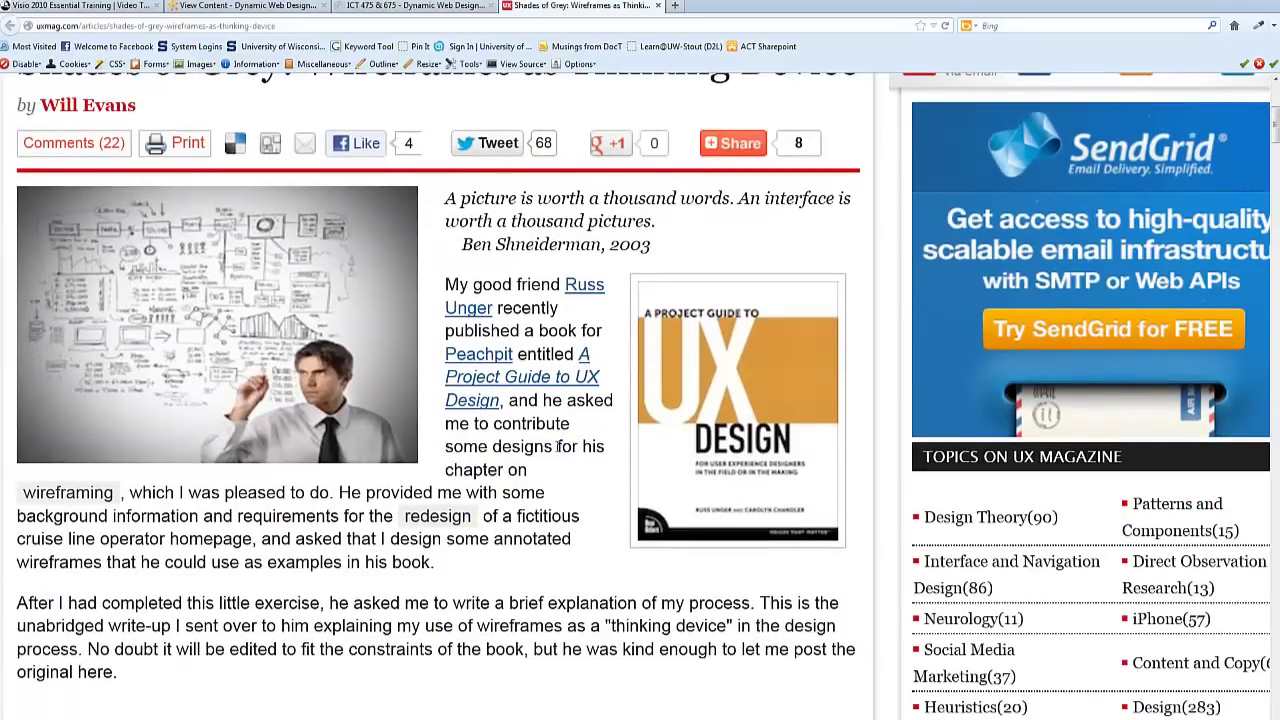
{"action": "scroll", "coordinate": [557, 447], "scroll_direction": "down", "scroll_amount": 3}
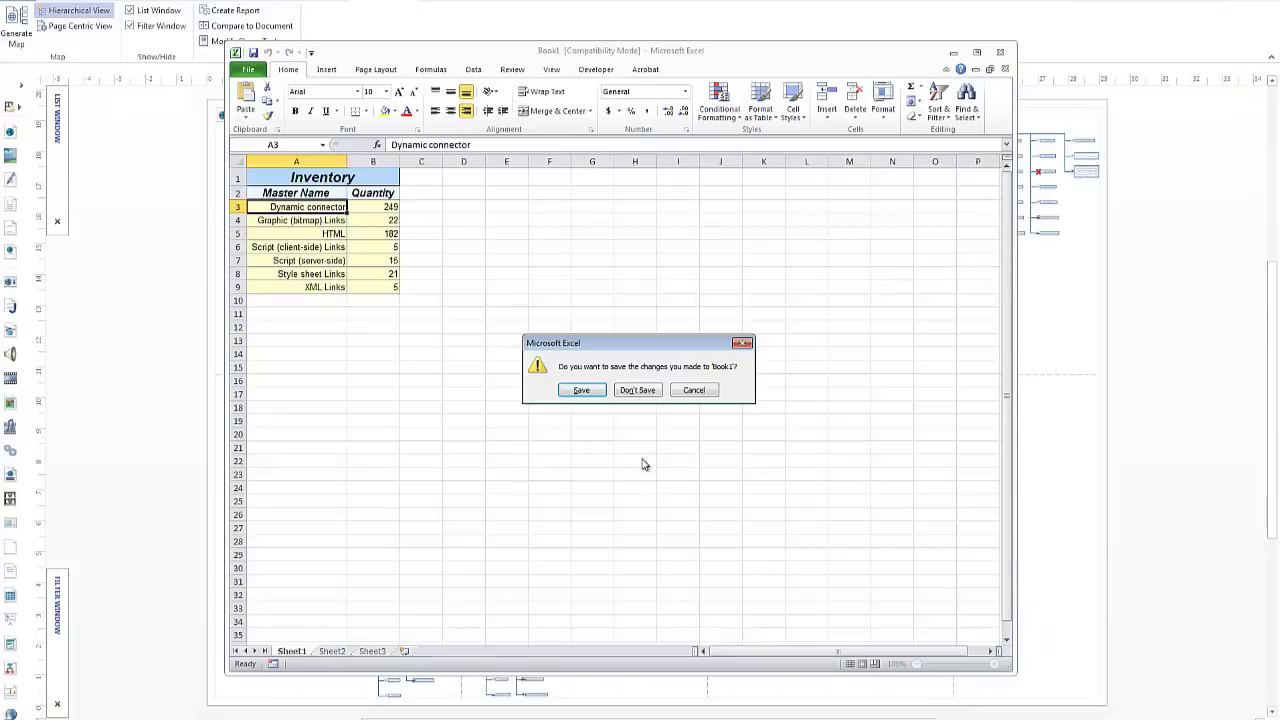
Step: Discard the Excel Book1 inventory workbook and close the Visio web site map drawing
{"action": "left_click", "coordinate": [636, 391]}
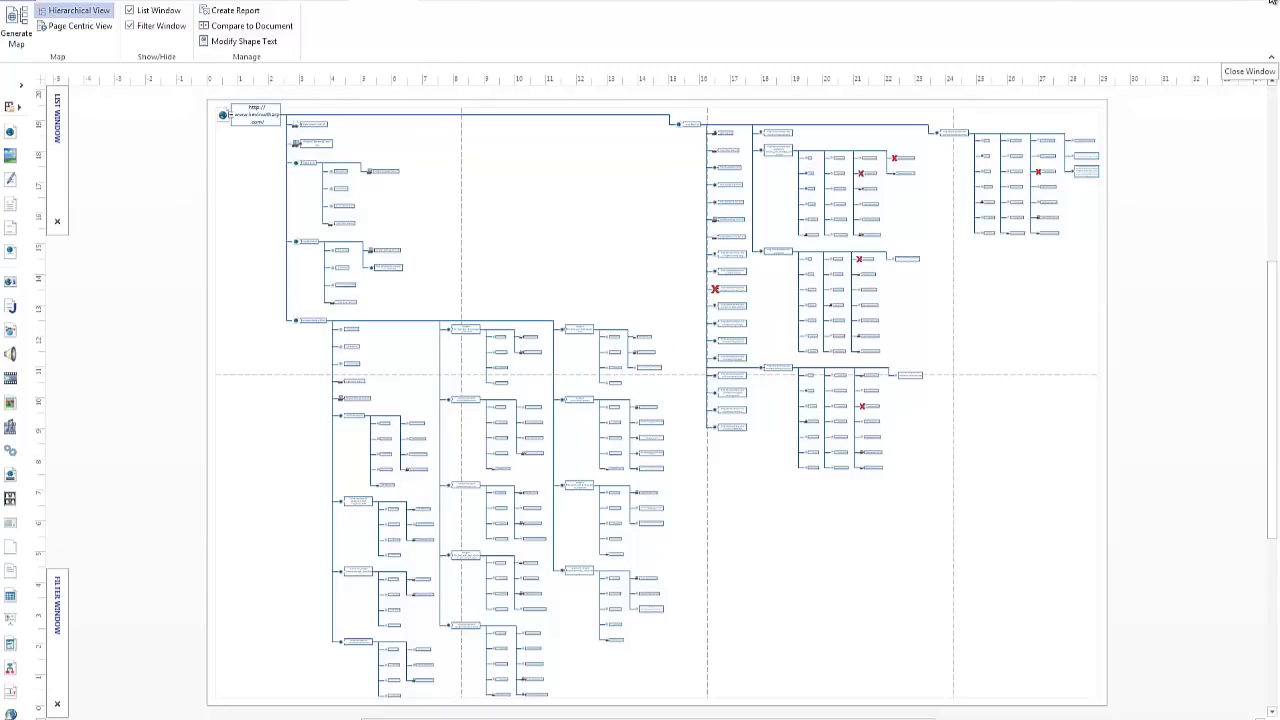
{"action": "left_click", "coordinate": [1272, 4]}
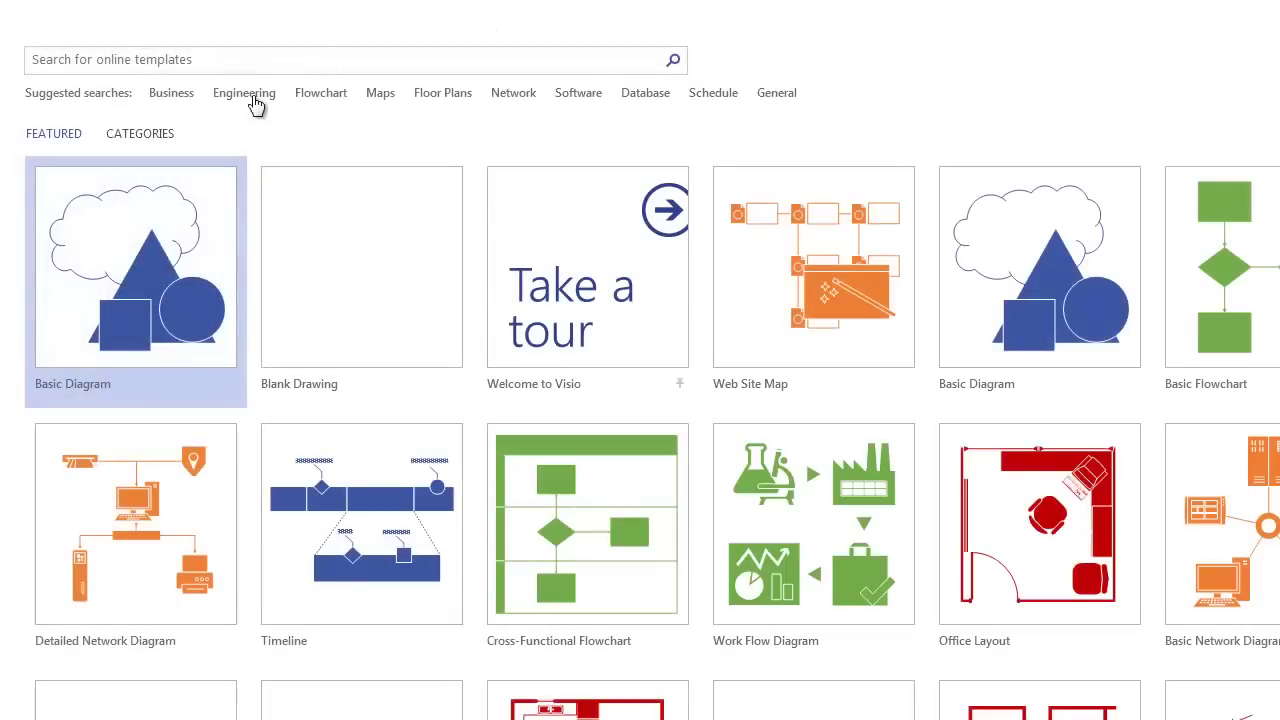
Step: Search the gallery for 'web' and create a blank drawing from Conceptual Web Site
{"action": "left_click", "coordinate": [254, 62]}
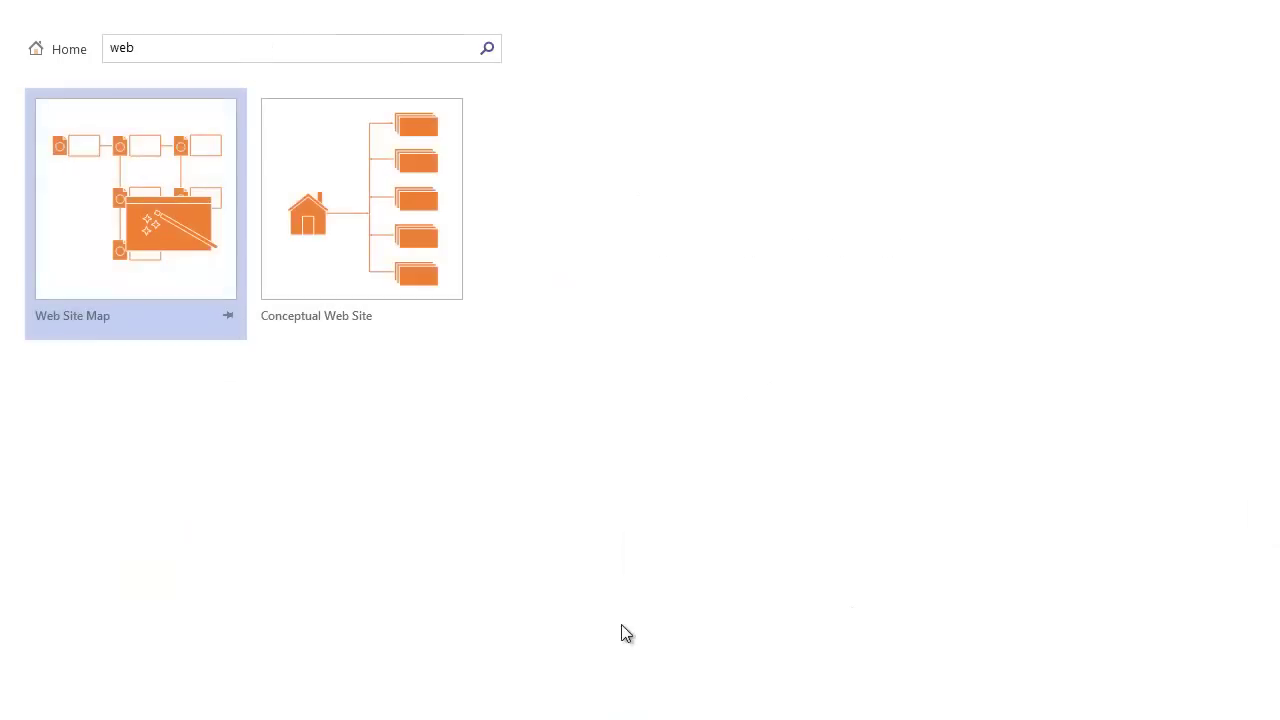
{"action": "left_click", "coordinate": [388, 218]}
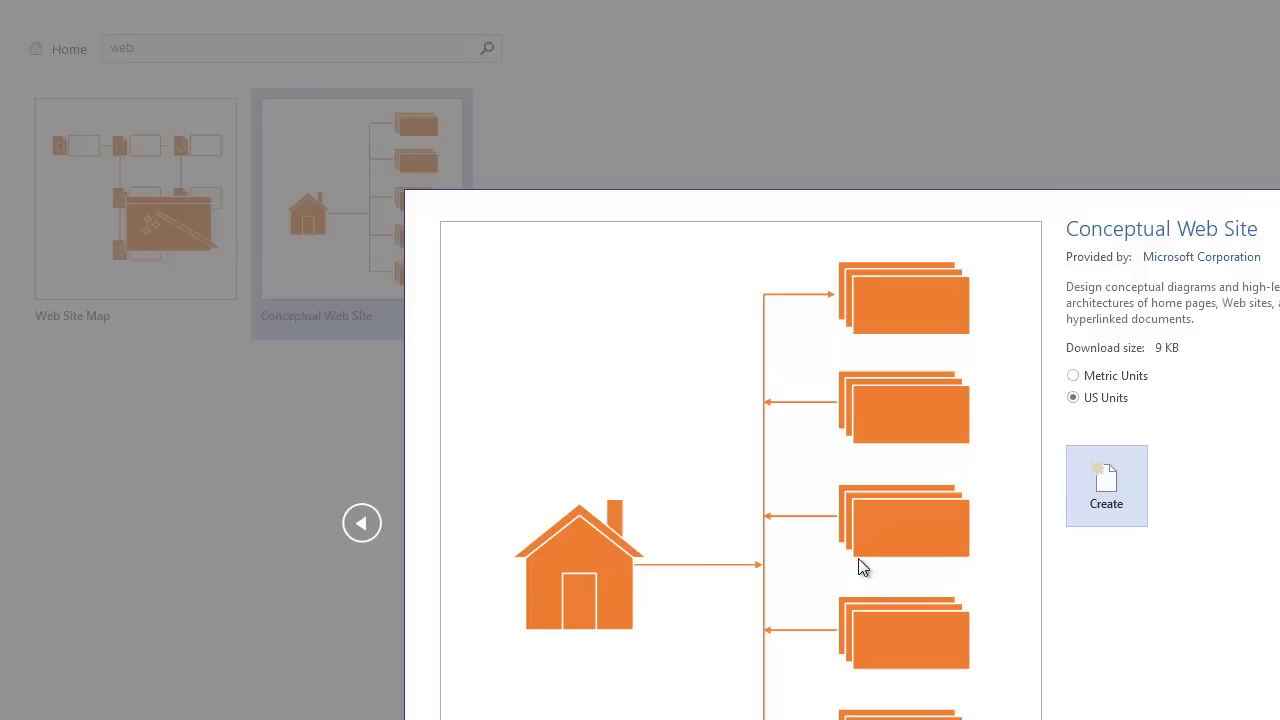
{"action": "left_click", "coordinate": [1102, 497]}
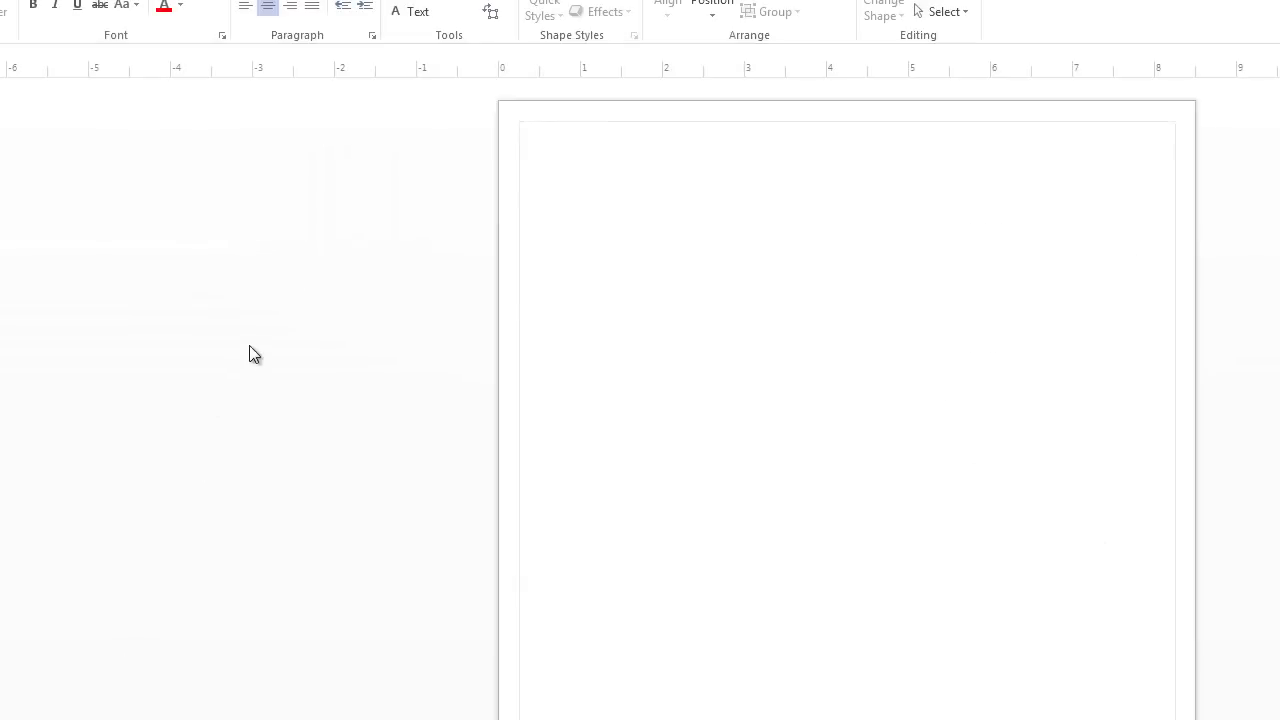
Step: Place a Home shape near the top and a rectangle page shape just below-left of it
{"action": "left_click_drag", "start_coordinate": [12, 405], "coordinate": [640, 178]}
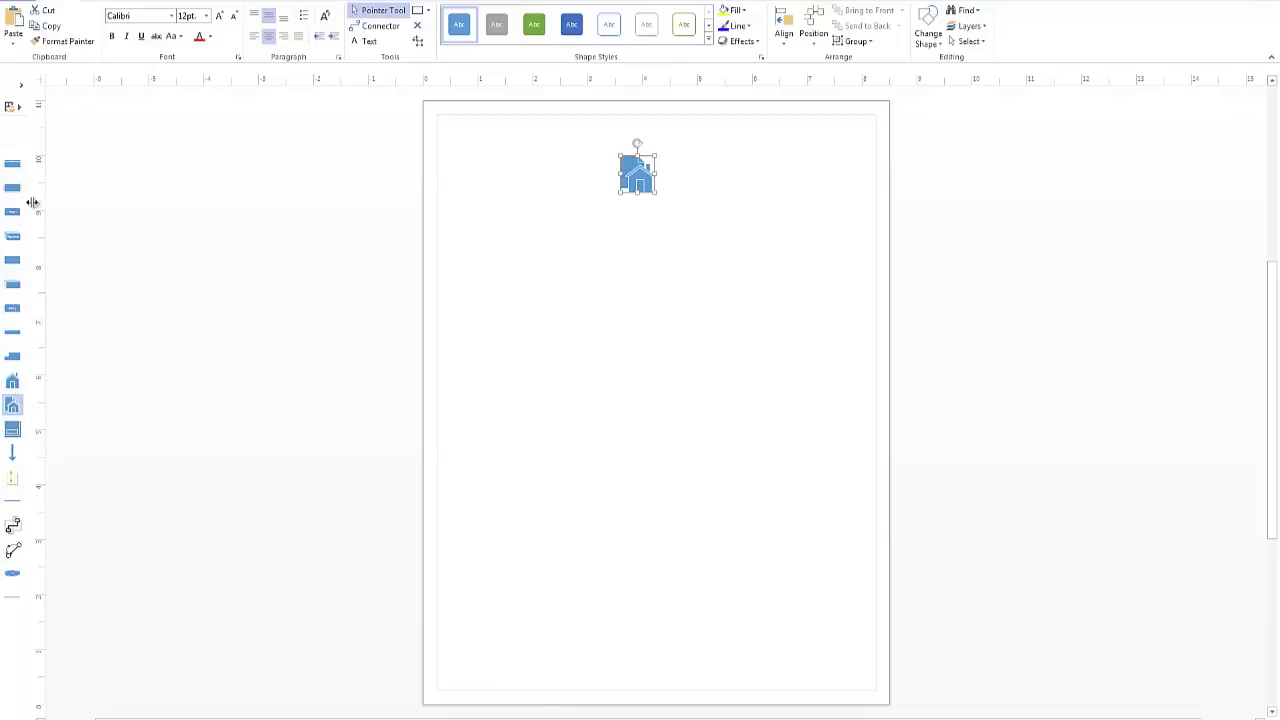
{"action": "left_click_drag", "start_coordinate": [12, 188], "coordinate": [494, 229]}
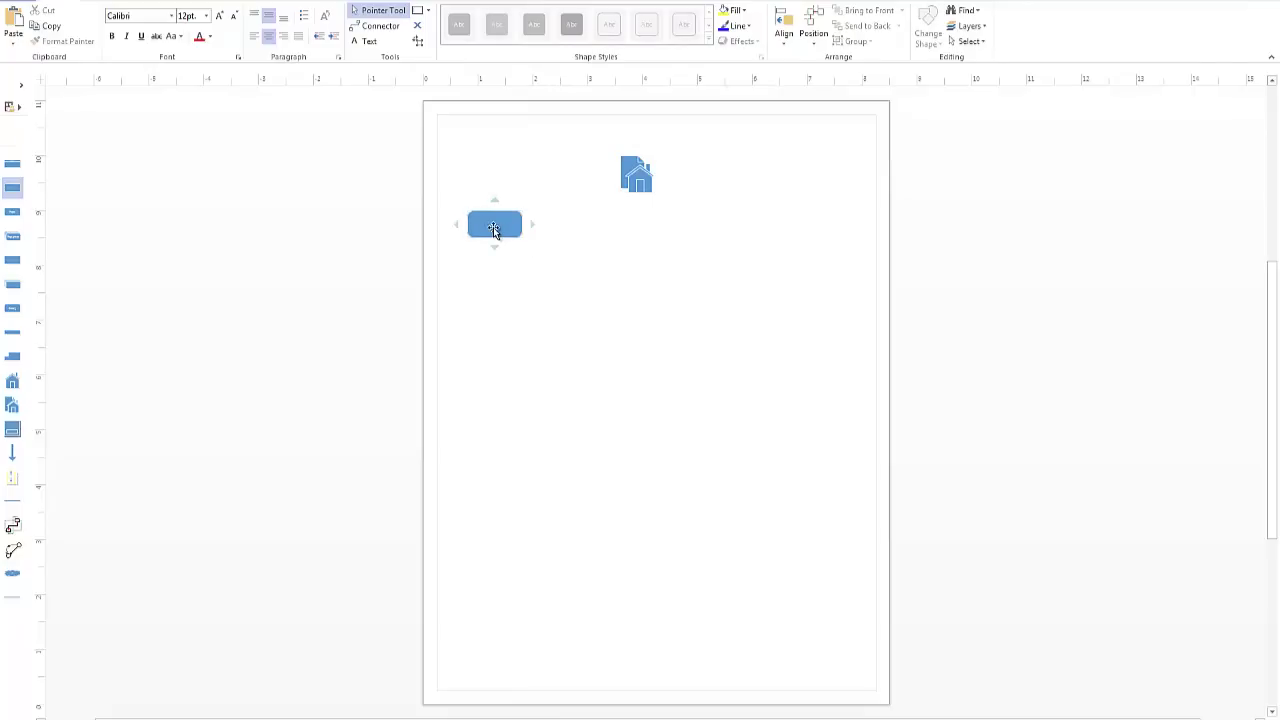
{"action": "left_click_drag", "start_coordinate": [494, 229], "coordinate": [593, 225]}
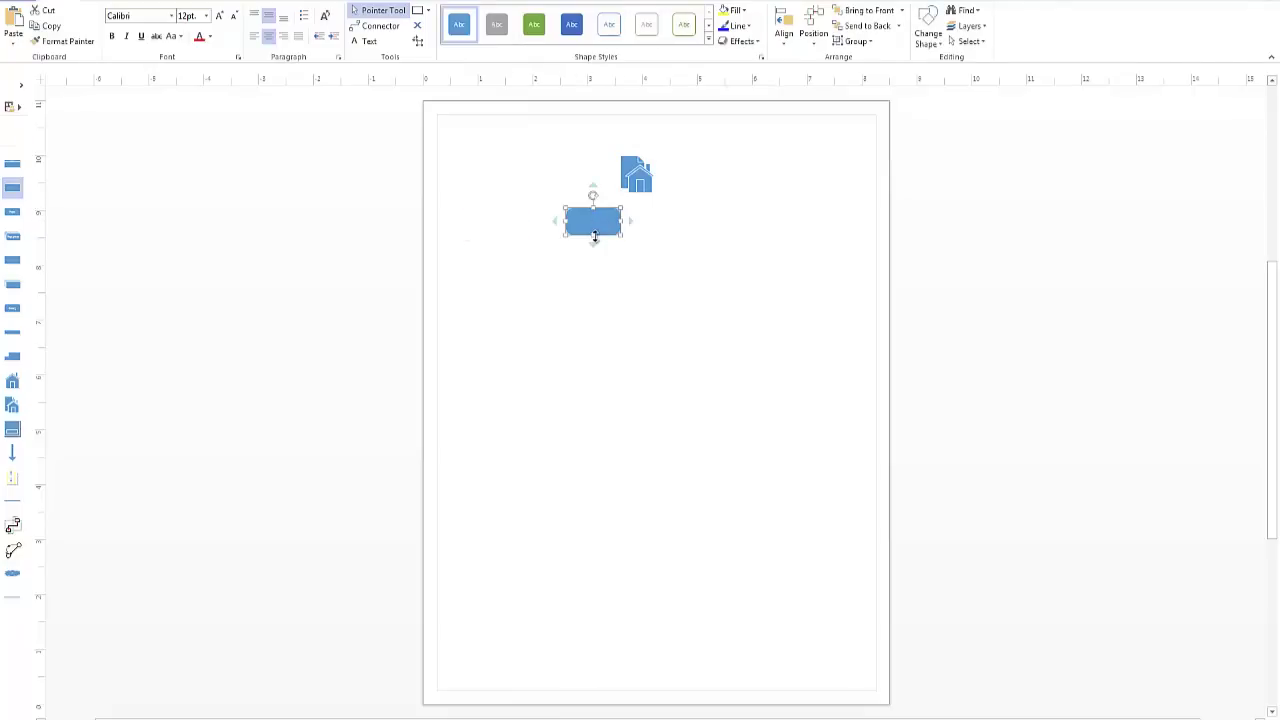
Step: Copy the house-and-rectangle pair to the right, select the copied house, then close the drawing
{"action": "key", "text": "ctrl+v"}
{"action": "left_click_drag", "start_coordinate": [529, 240], "coordinate": [713, 232]}
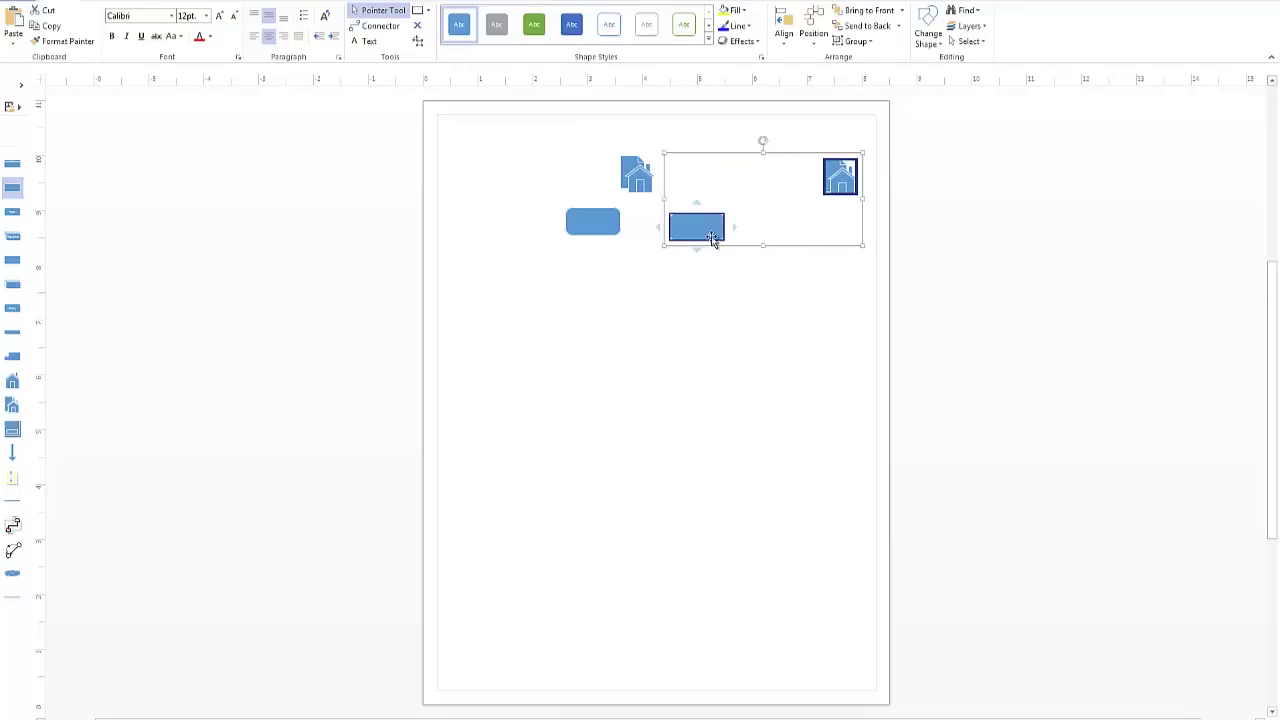
{"action": "left_click", "coordinate": [731, 288]}
{"action": "left_click", "coordinate": [846, 181]}
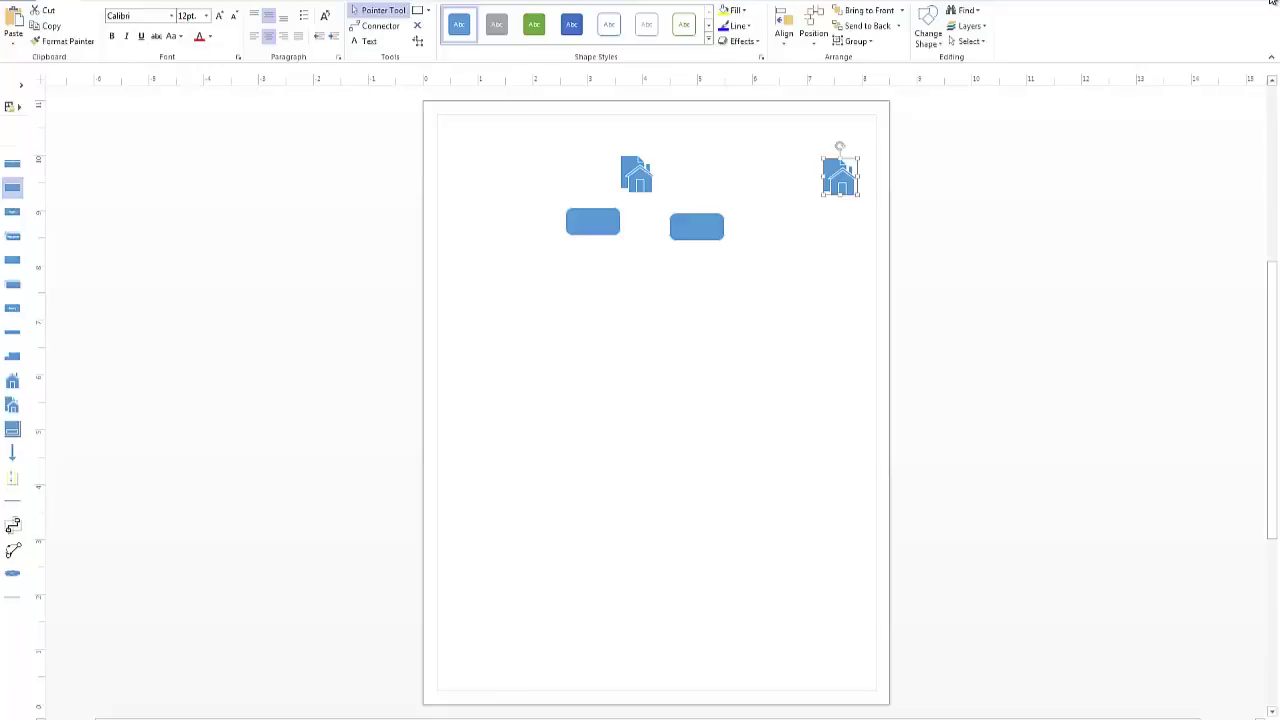
{"action": "key", "text": "ctrl+w"}
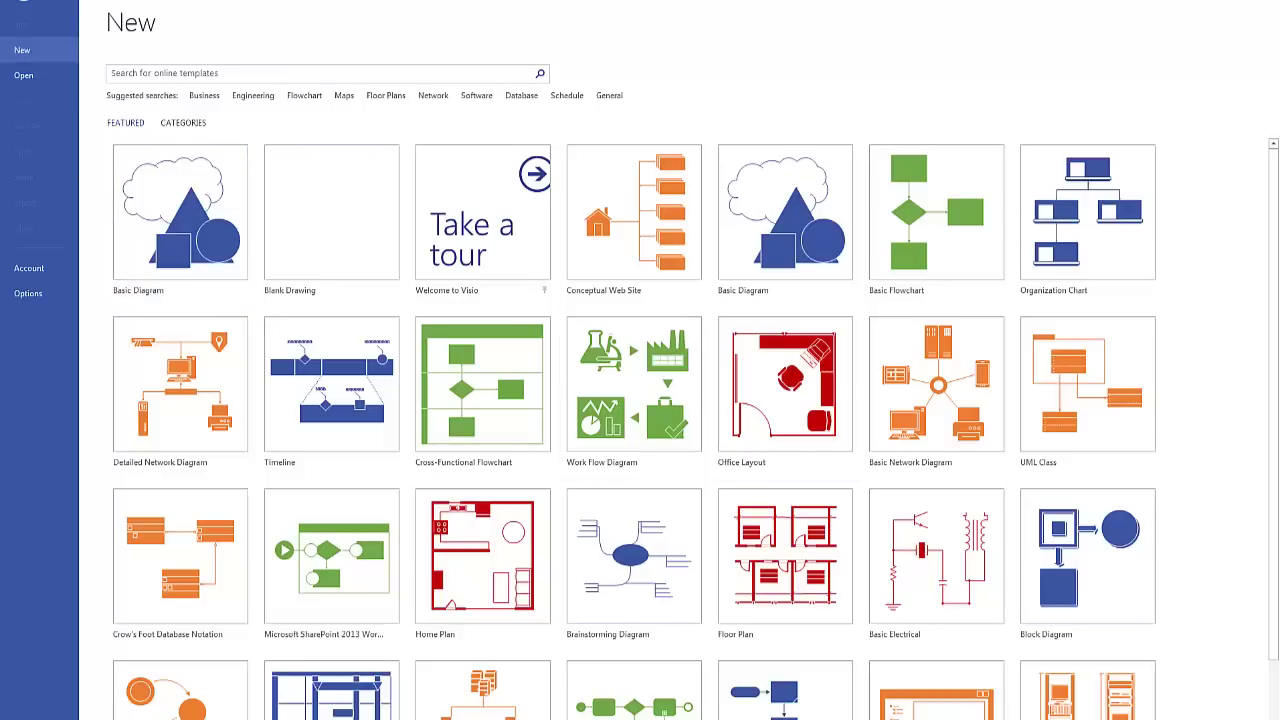
Step: Search the template gallery for 'wireframe' and create a drawing from Wireframe Diagram
{"action": "scroll", "coordinate": [1150, 470], "scroll_direction": "down", "scroll_amount": 1}
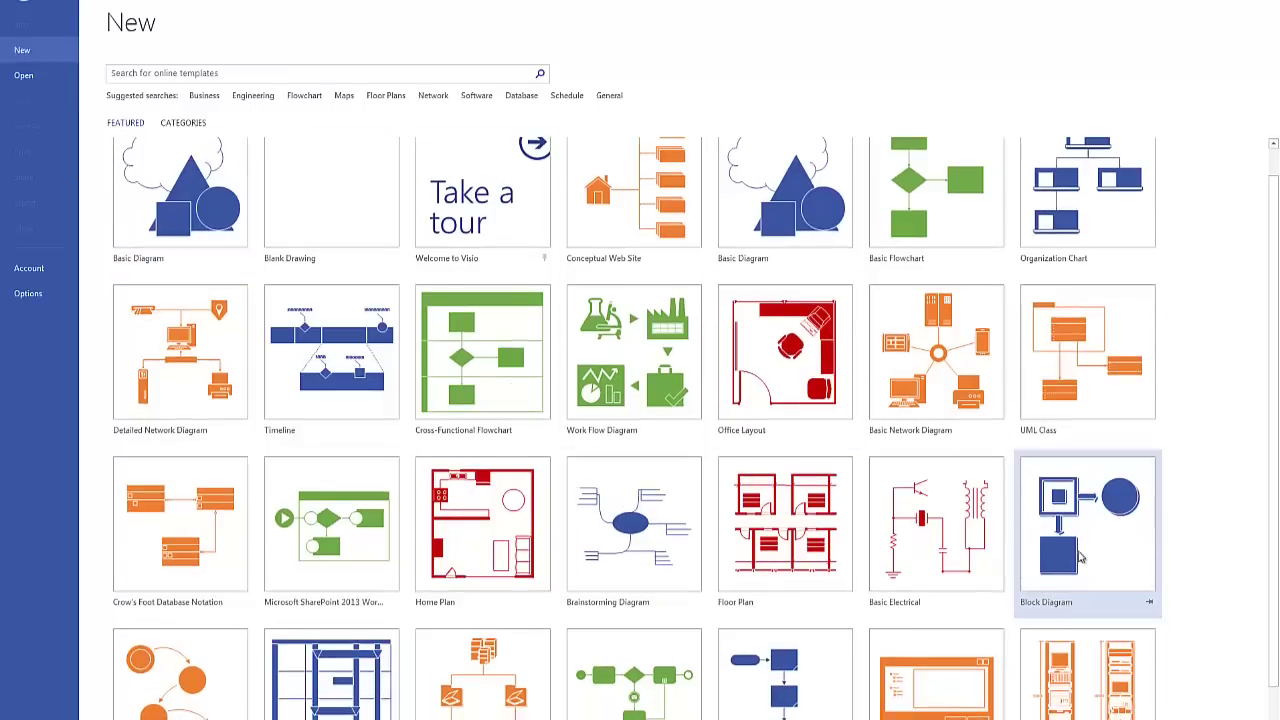
{"action": "scroll", "coordinate": [1000, 600], "scroll_direction": "down", "scroll_amount": 2}
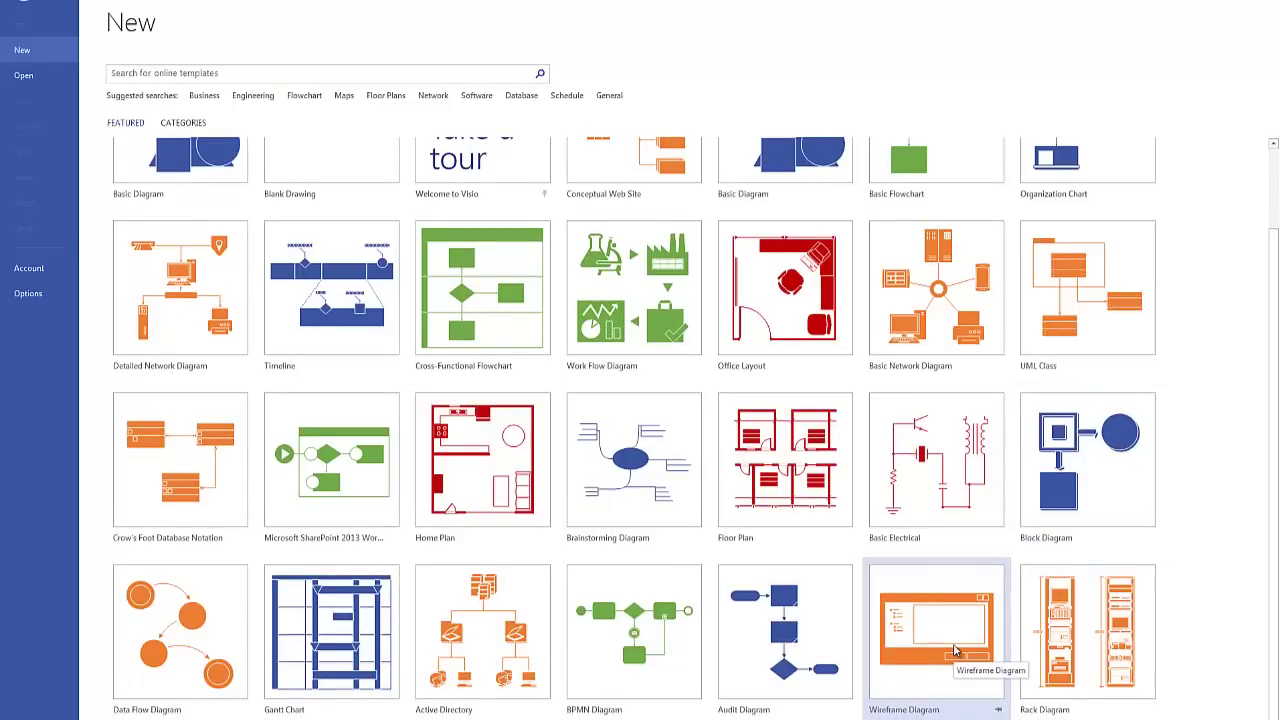
{"action": "scroll", "coordinate": [760, 450], "scroll_direction": "up", "scroll_amount": 3}
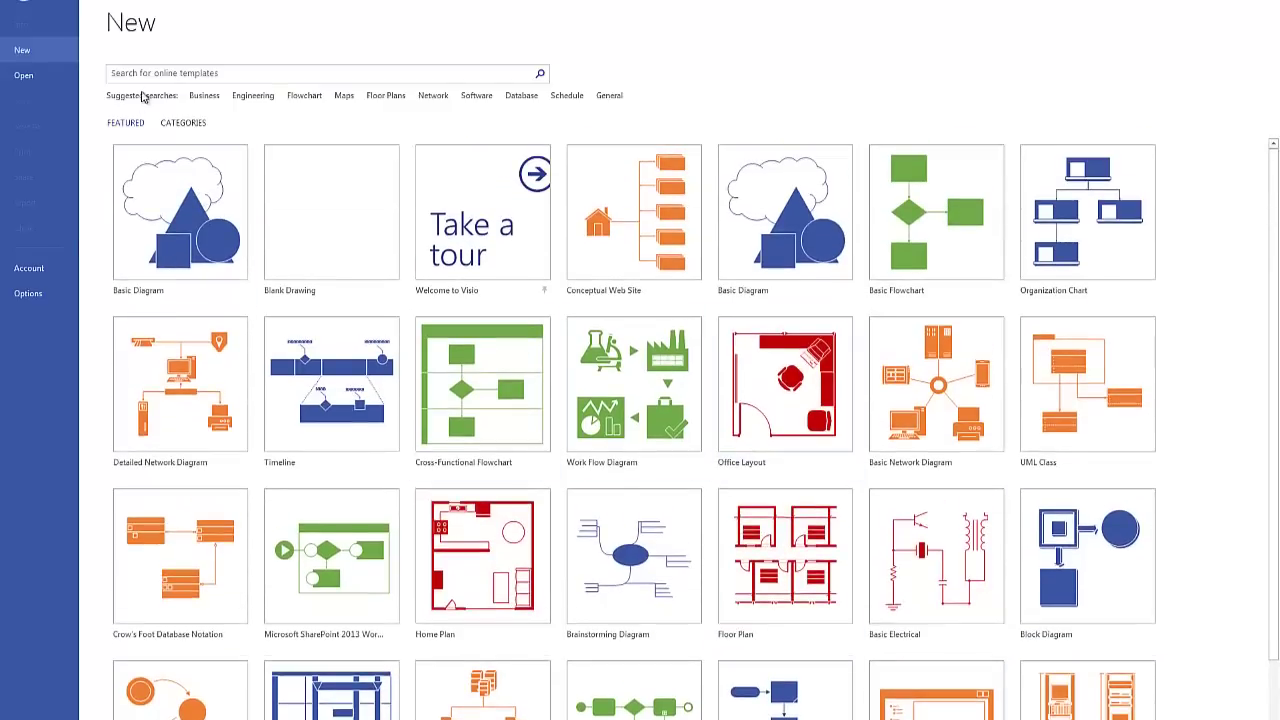
{"action": "left_click", "coordinate": [193, 72]}
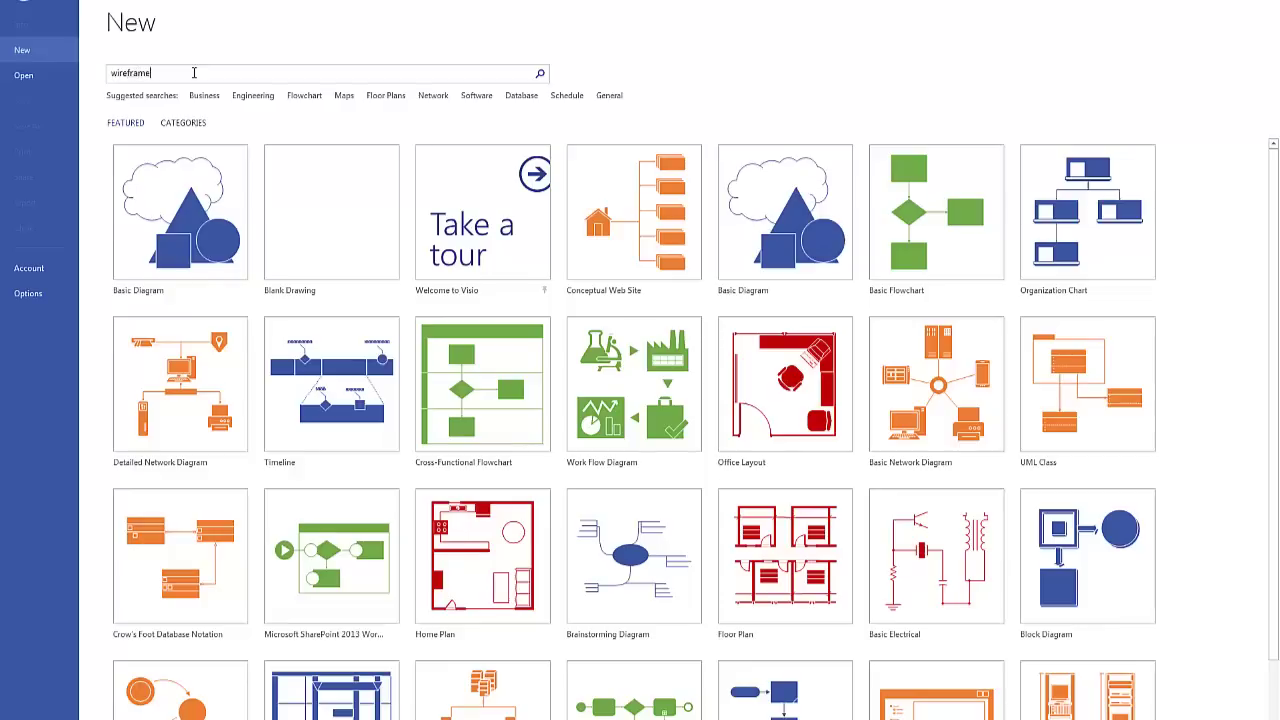
{"action": "key", "text": "Return"}
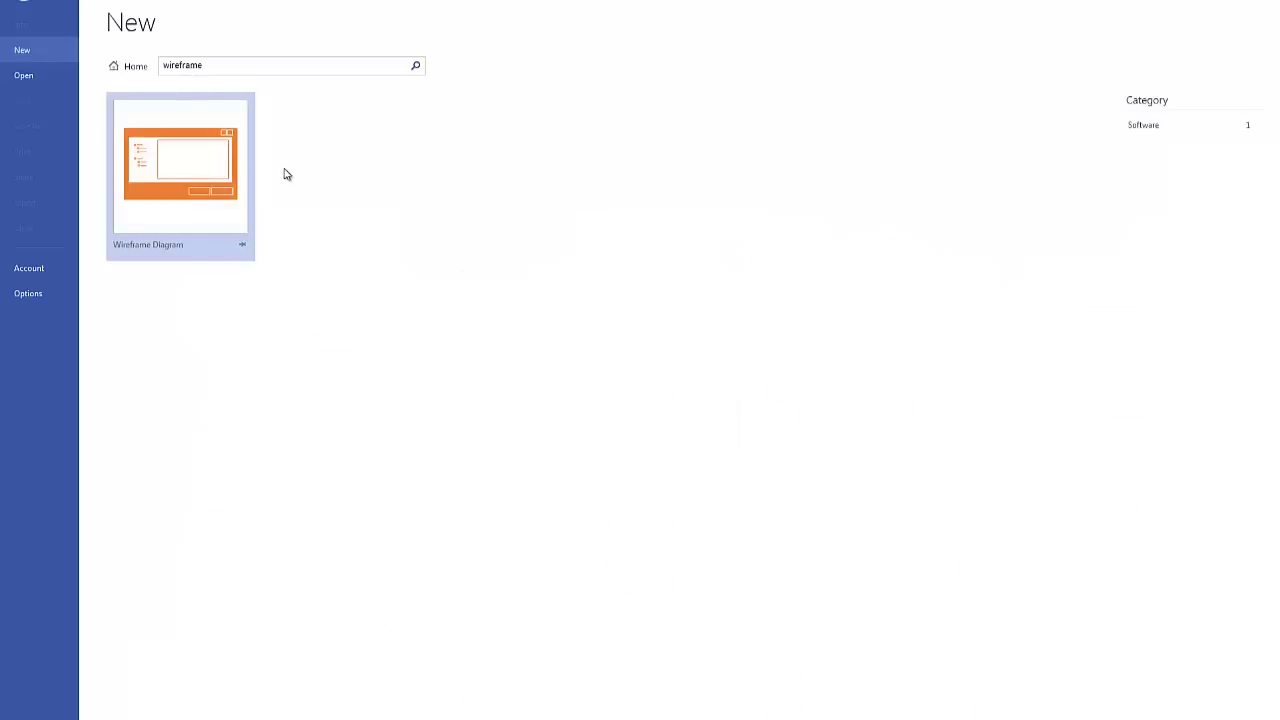
{"action": "double_click", "coordinate": [194, 161]}
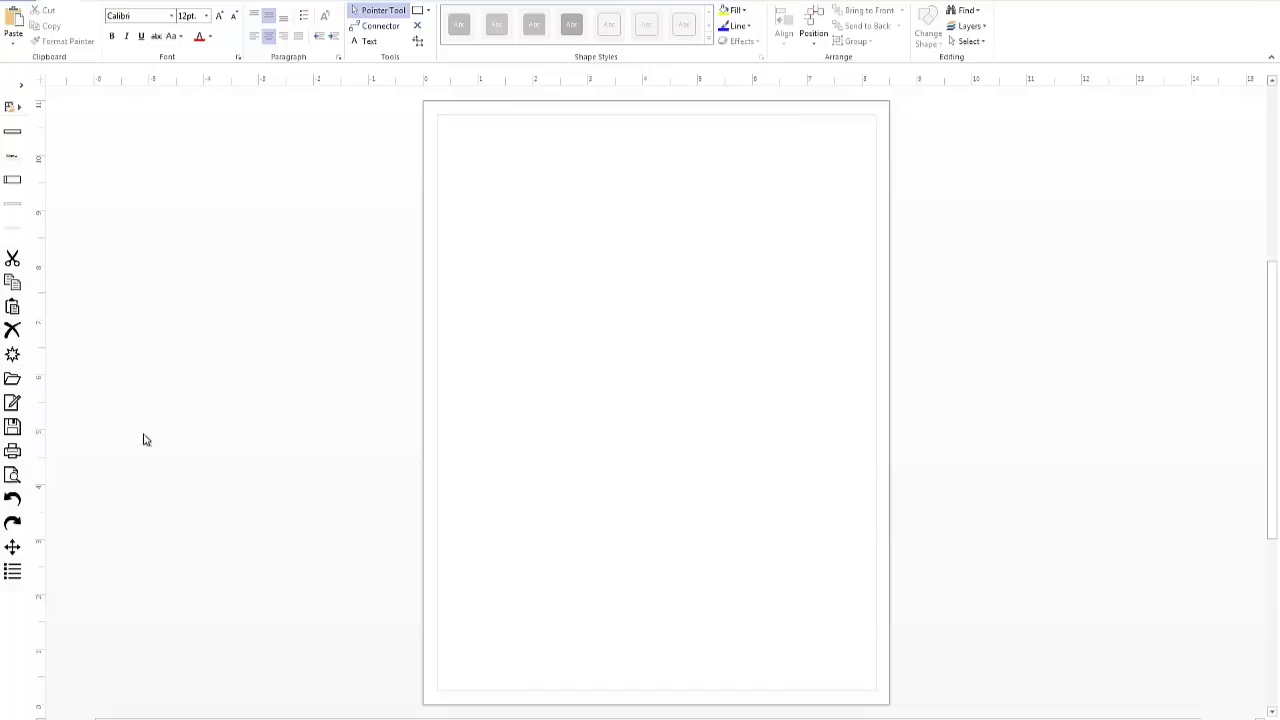
Step: Drag a Hyperlink control from the Controls stencil onto mid-page, cancelling the Hyperlinks dialog
{"action": "left_click", "coordinate": [20, 89]}
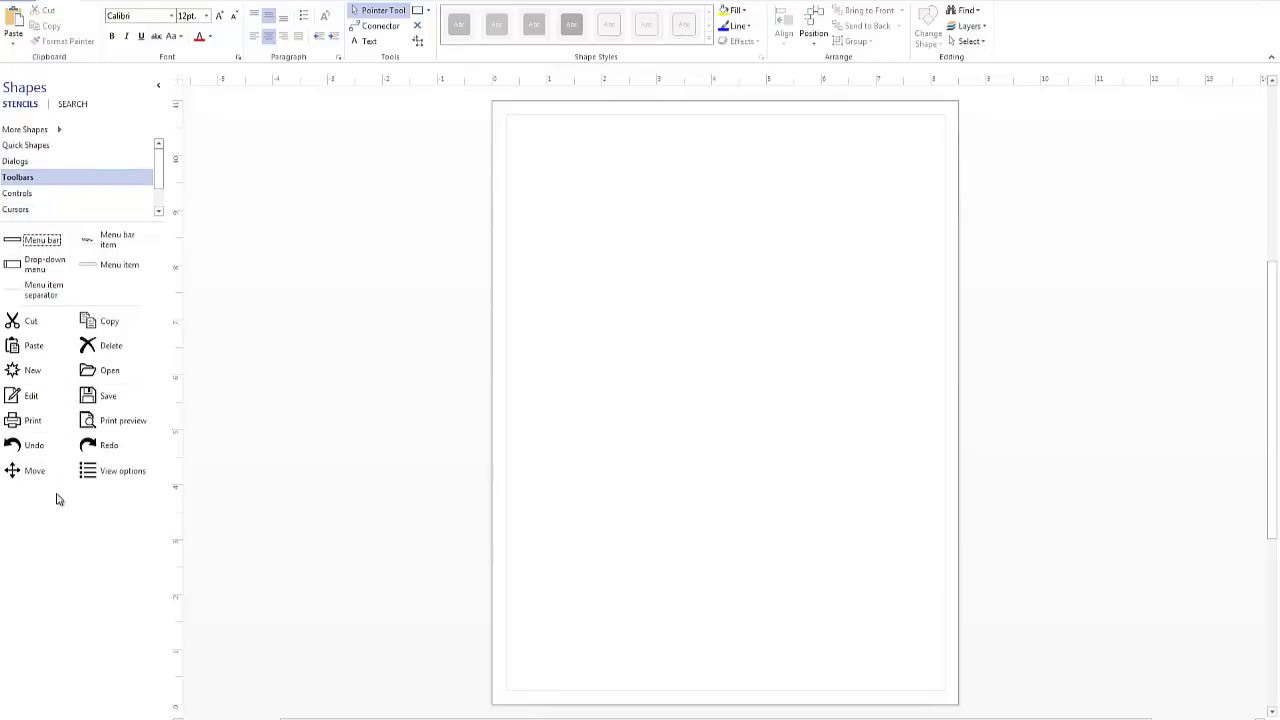
{"action": "left_click", "coordinate": [30, 196]}
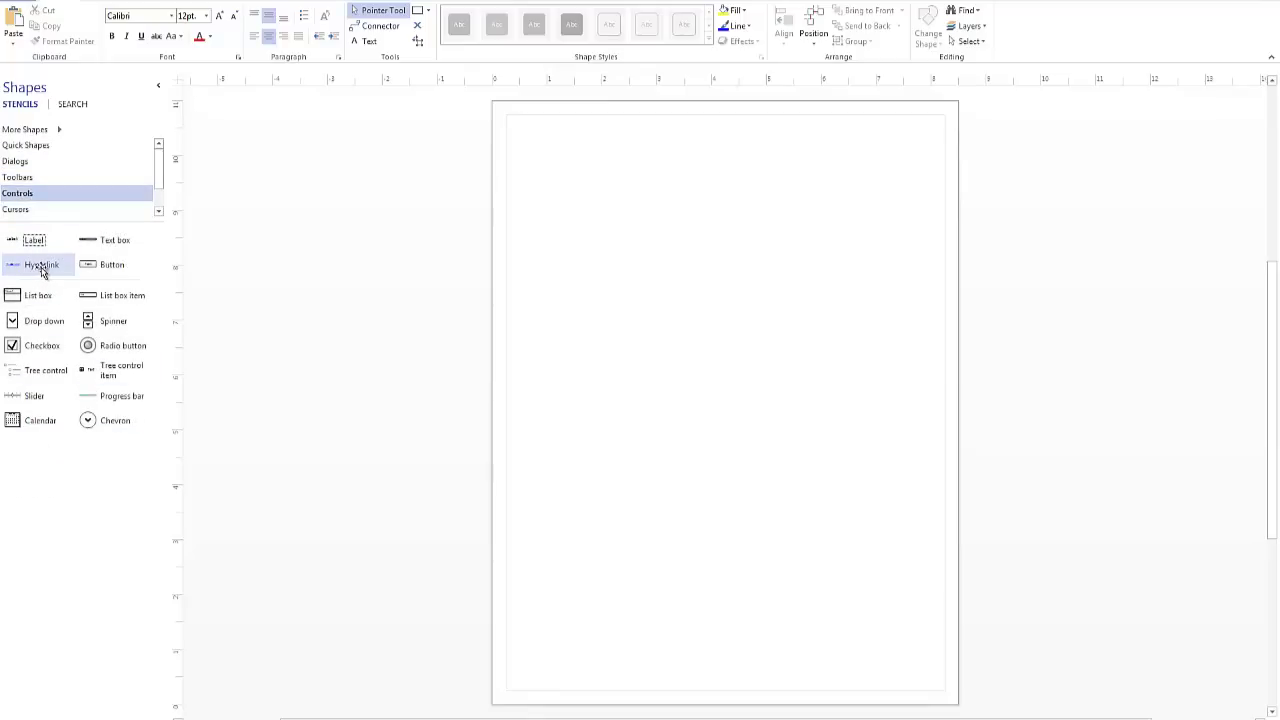
{"action": "left_click_drag", "start_coordinate": [42, 270], "coordinate": [676, 313]}
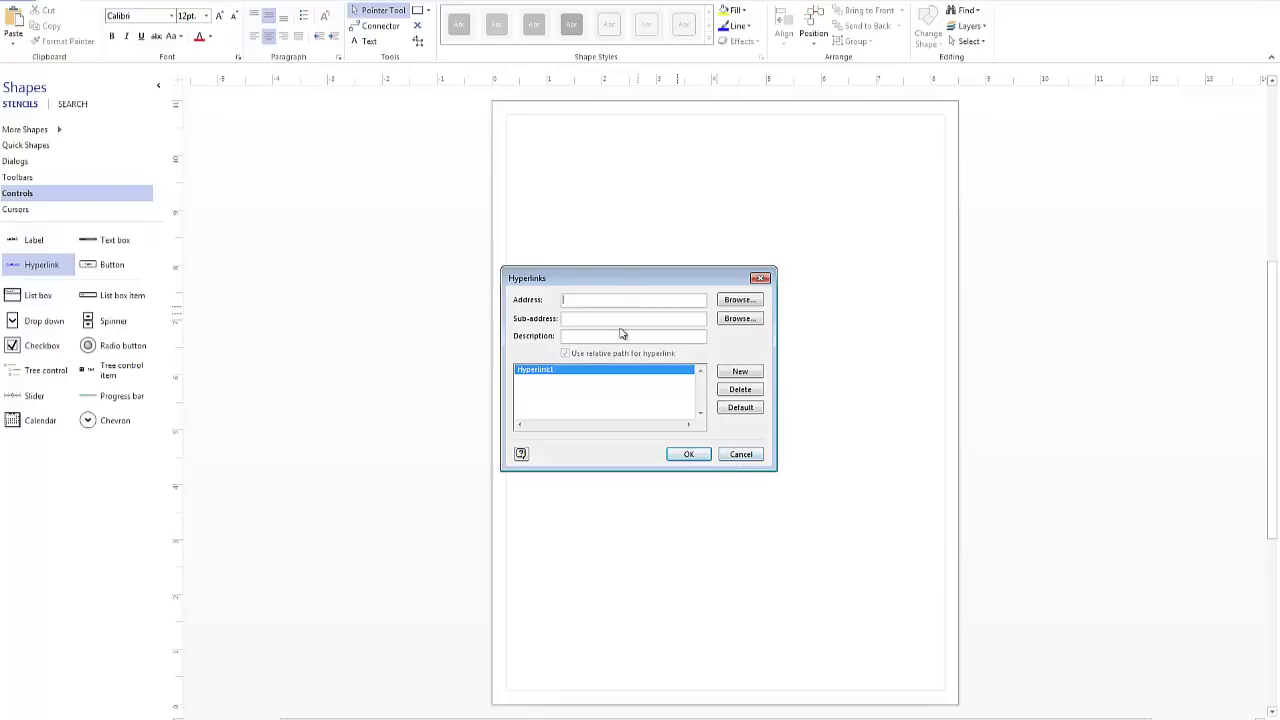
{"action": "left_click", "coordinate": [752, 455]}
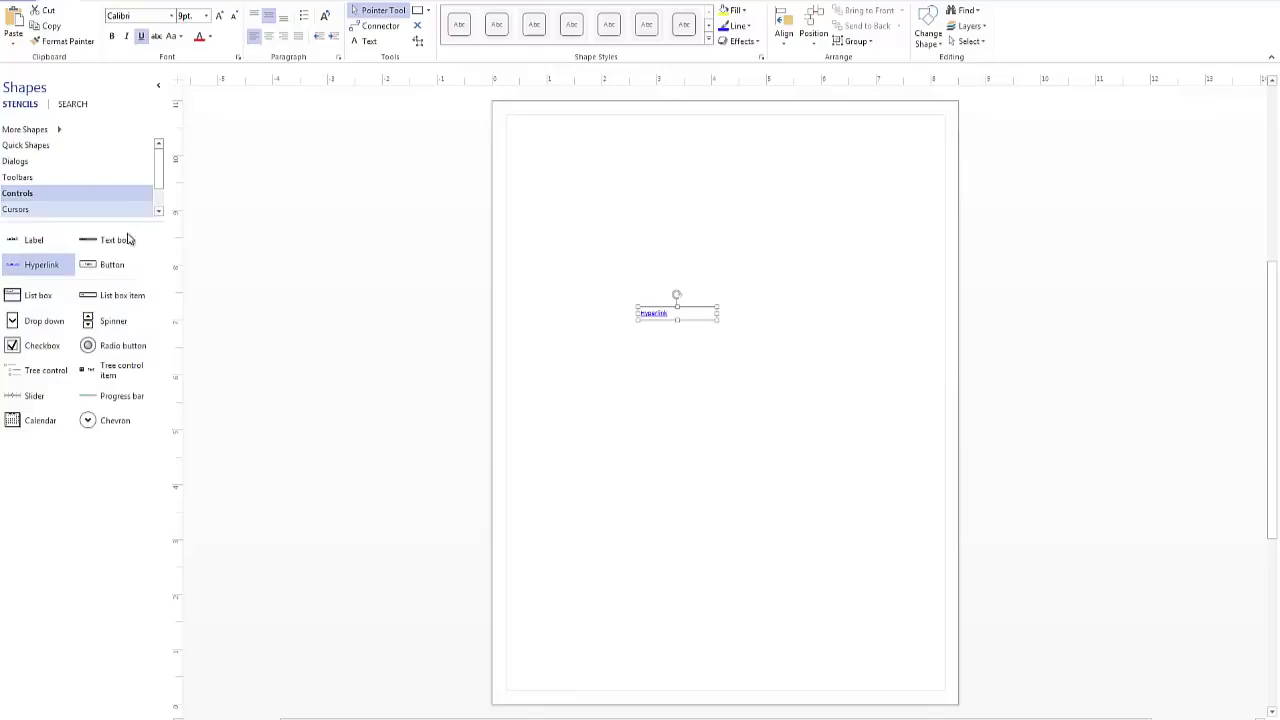
Step: Browse the Cursors stencil shapes, then close the Drawing4 wireframe drawing
{"action": "left_click", "coordinate": [40, 211]}
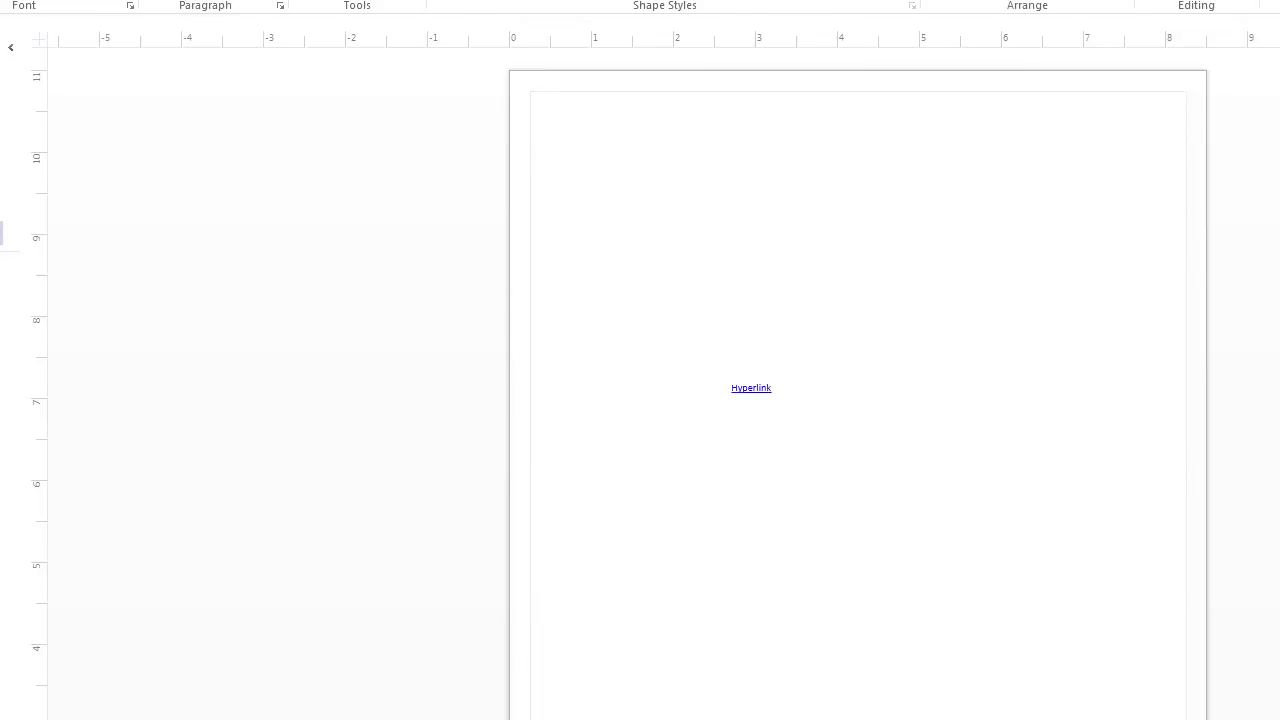
{"action": "key", "text": "alt+F4"}
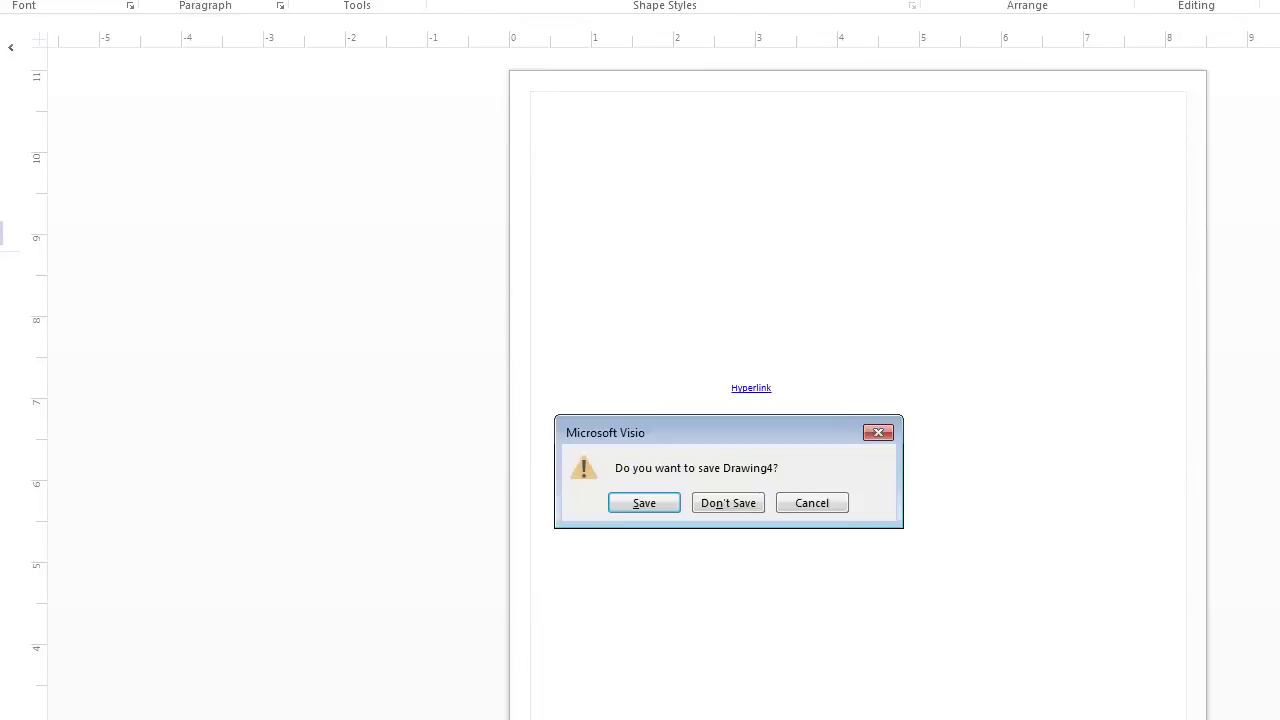